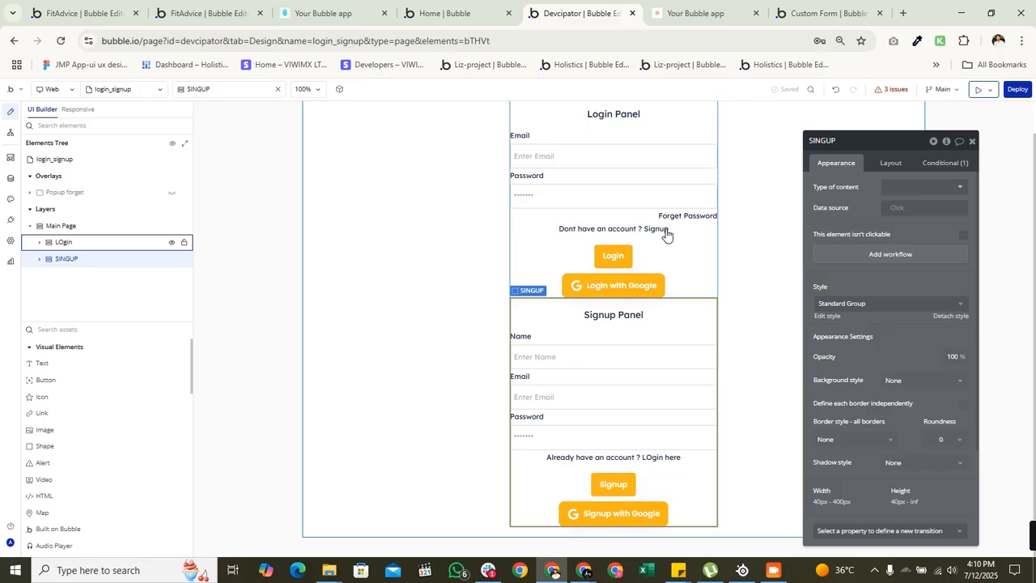
- Search the plugin library for GOOGLE to locate the Google login plugin, and close the library
scroll(735, 262, up, 1)
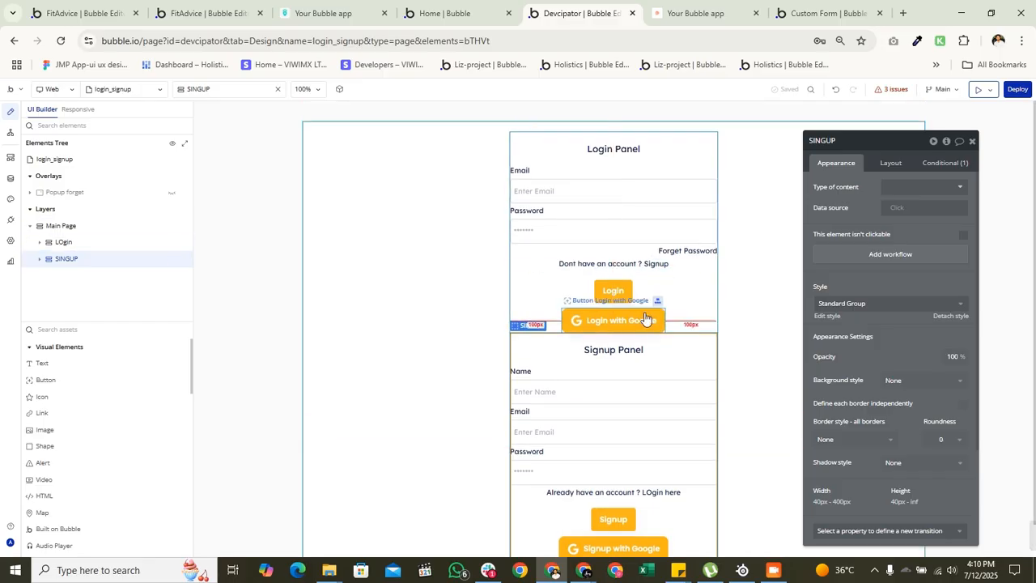
scroll(645, 318, down, 1)
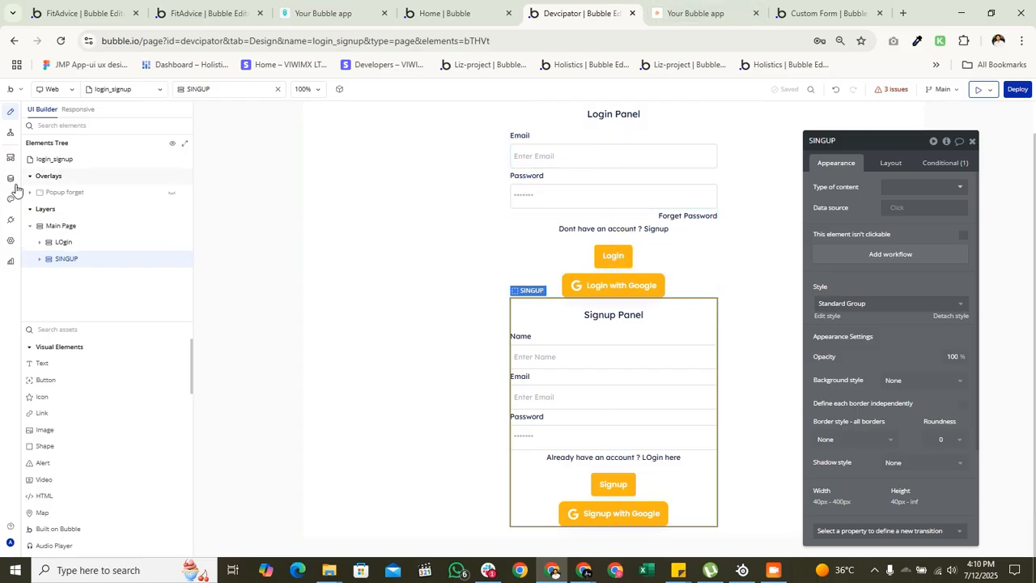
click(10, 220)
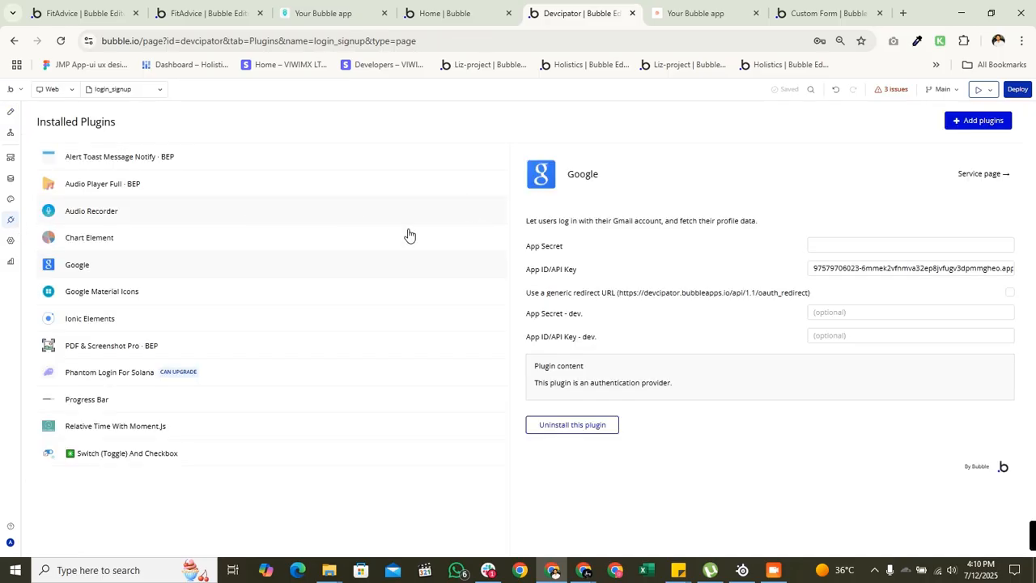
click(86, 268)
click(971, 120)
click(300, 182)
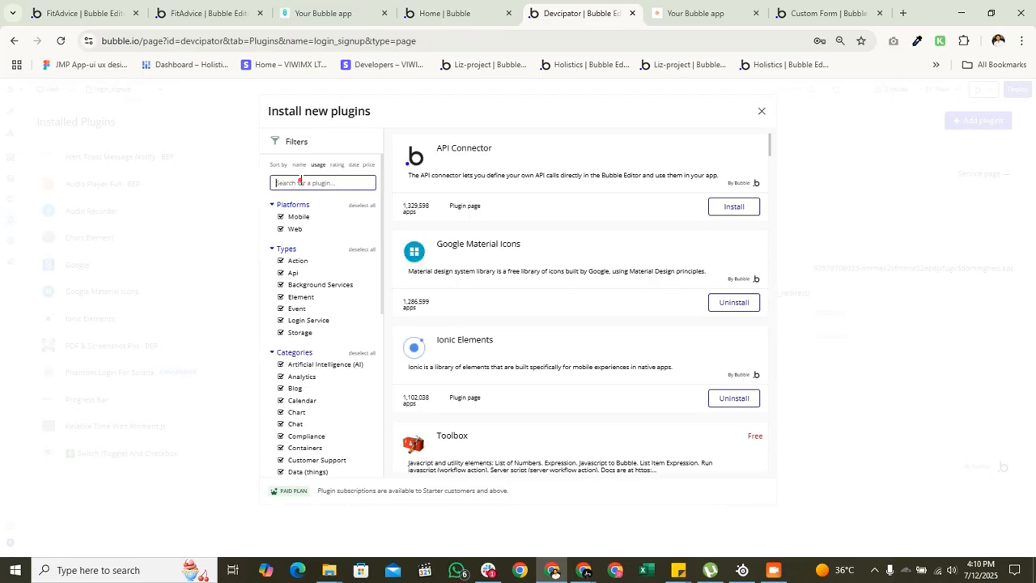
text(GOOGLE)
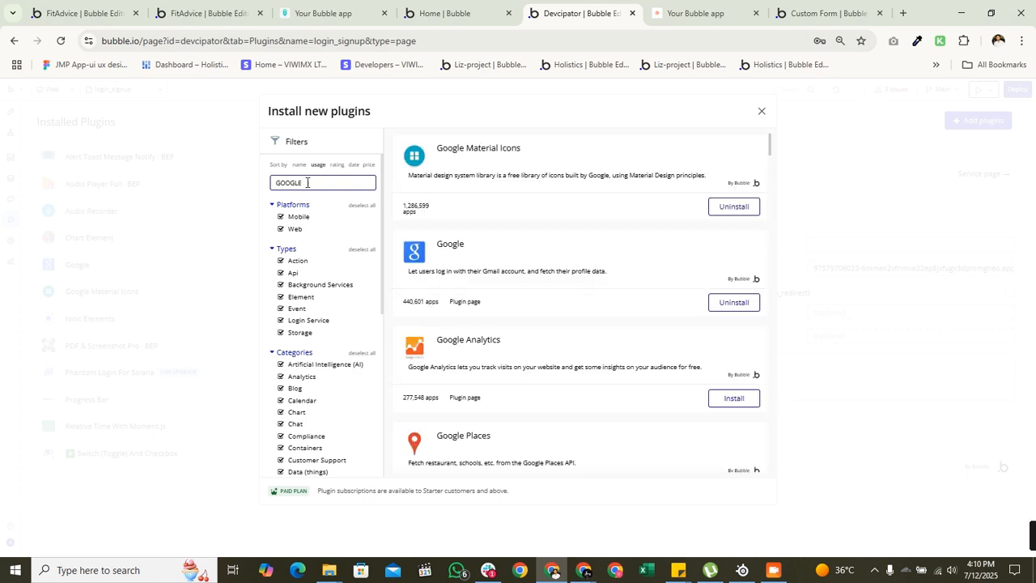
click(573, 249)
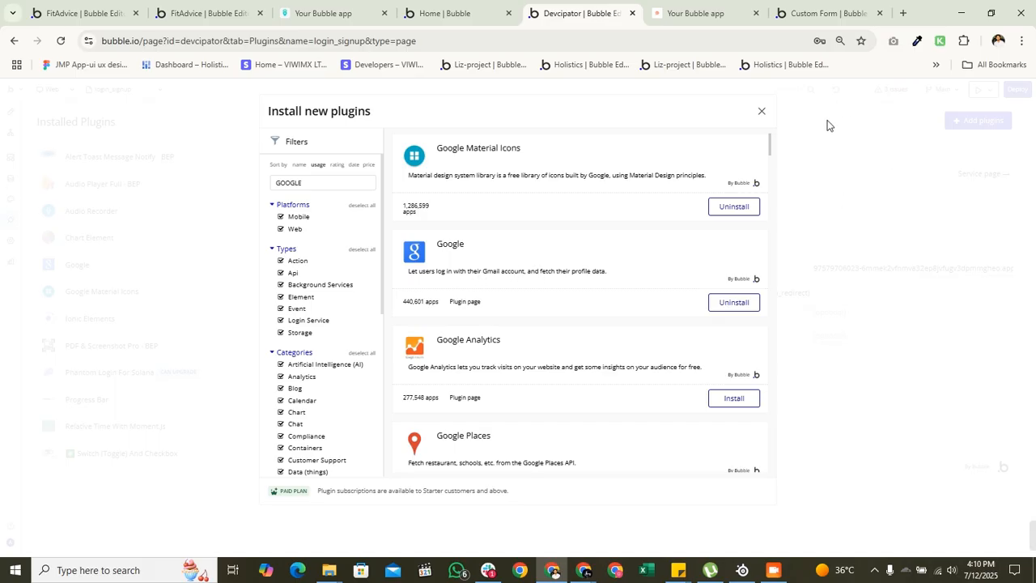
click(762, 112)
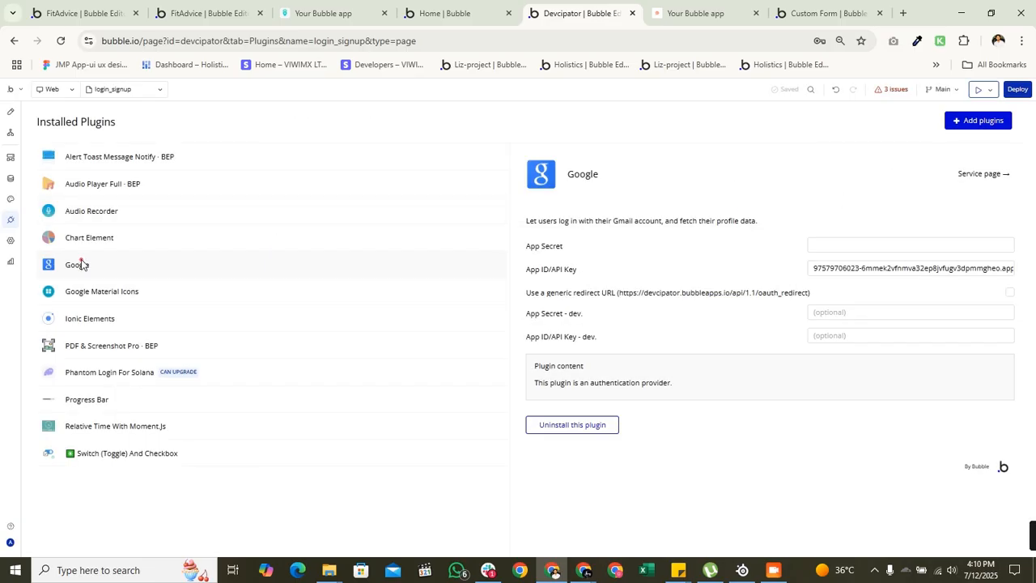
- Open the workflow of the Login with Google button and inspect its Signup/login with Google action
click(10, 111)
scroll(638, 340, up, 1)
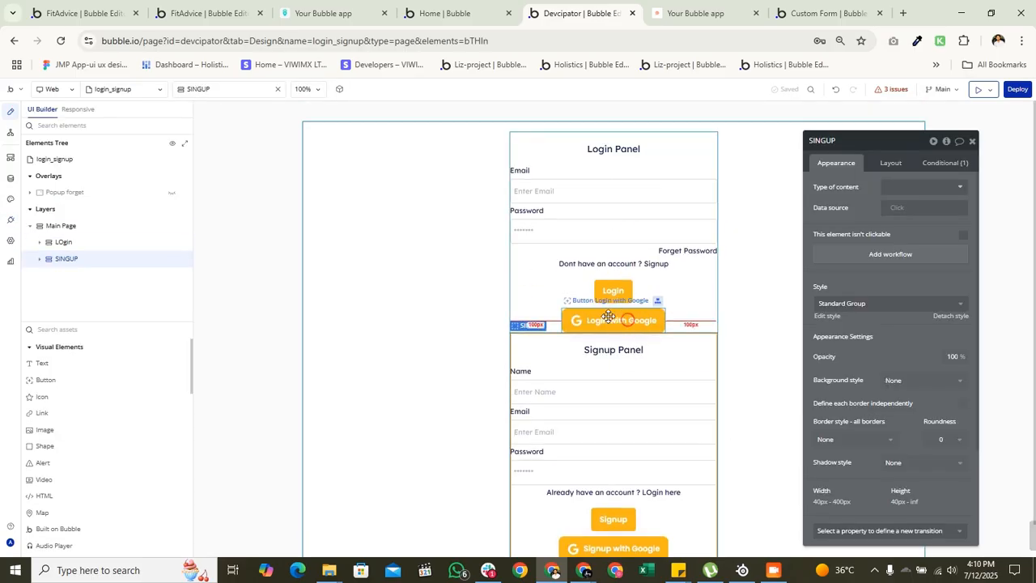
click(620, 322)
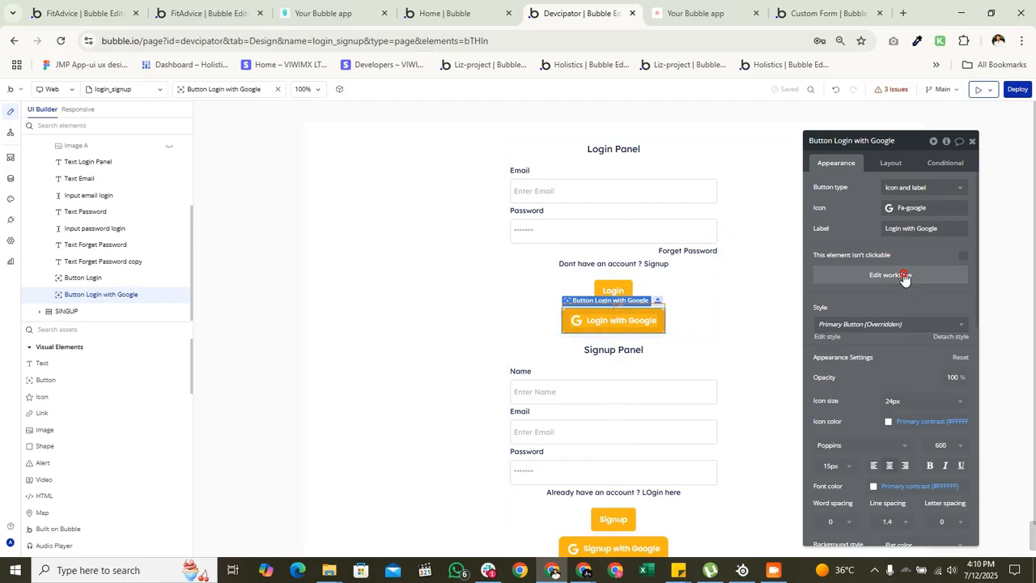
click(899, 276)
click(566, 199)
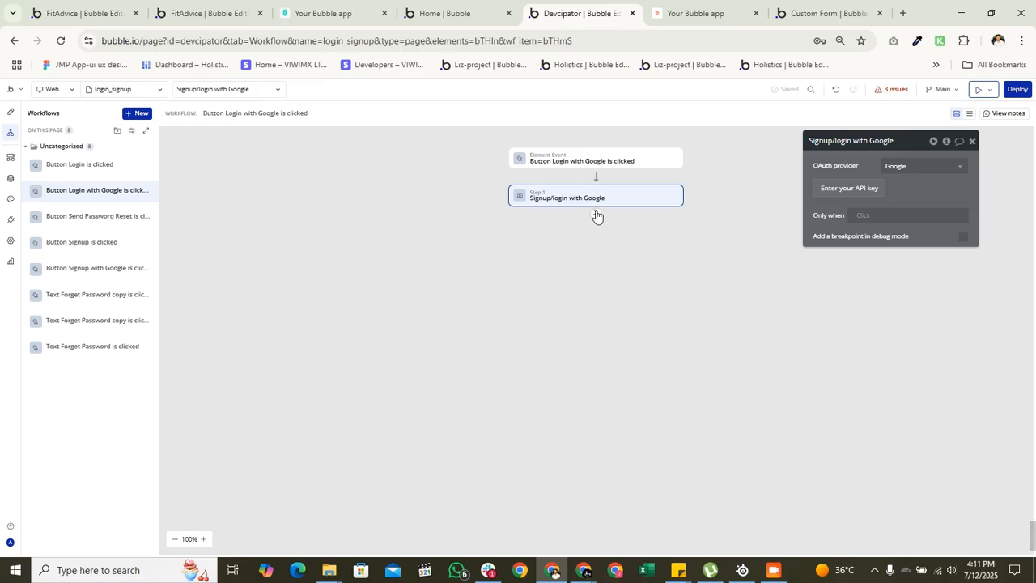
- Try adding a second Signup/login with a social network action with Google as OAuth provider, and delete it again
click(596, 215)
text(SIG)
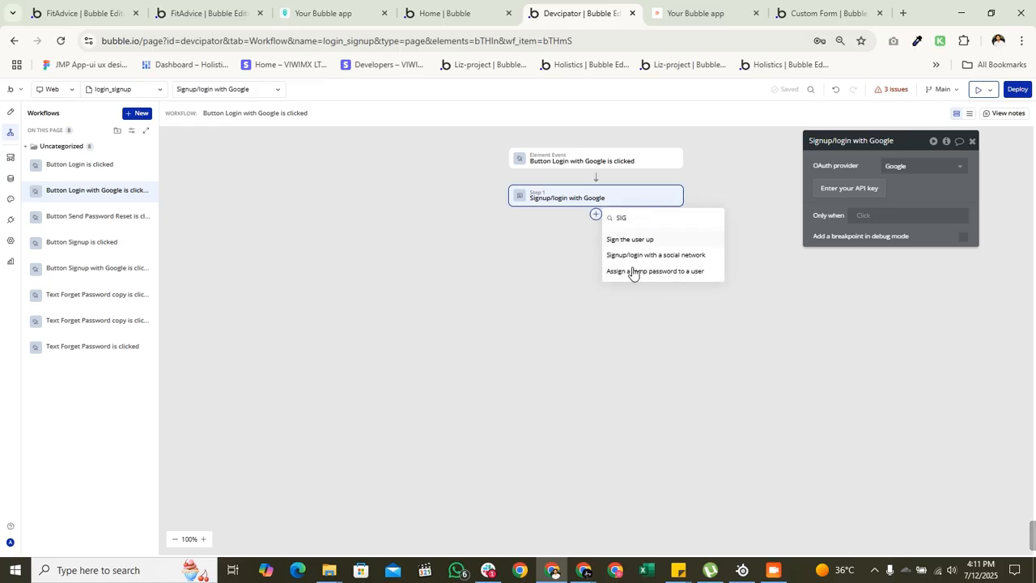
click(658, 257)
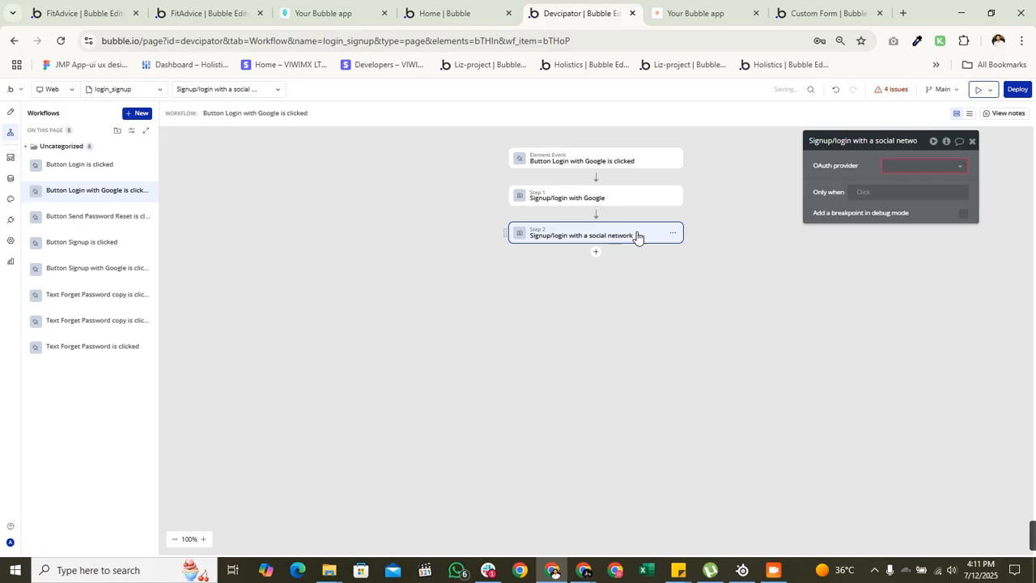
right_click(678, 235)
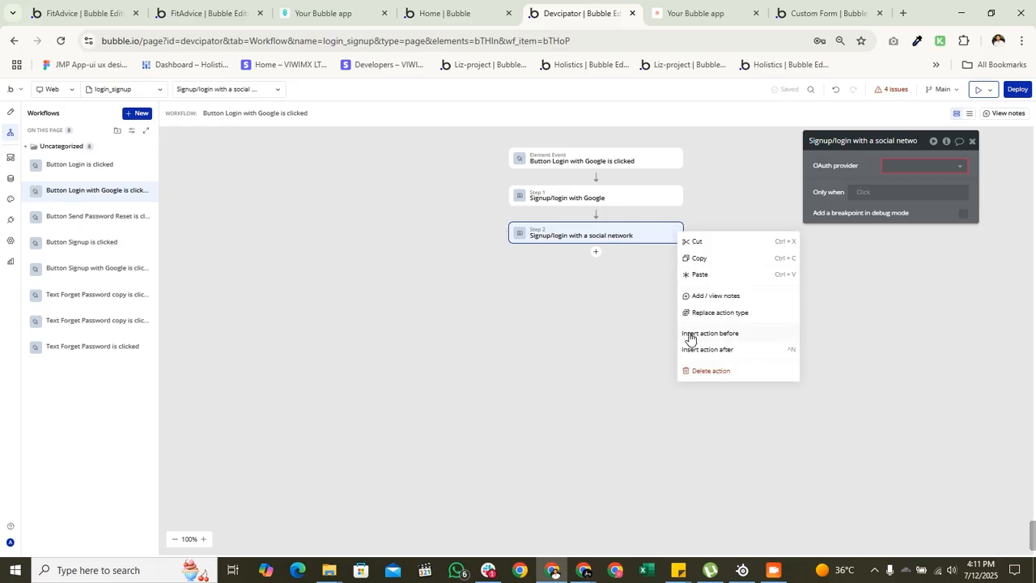
click(923, 170)
click(918, 184)
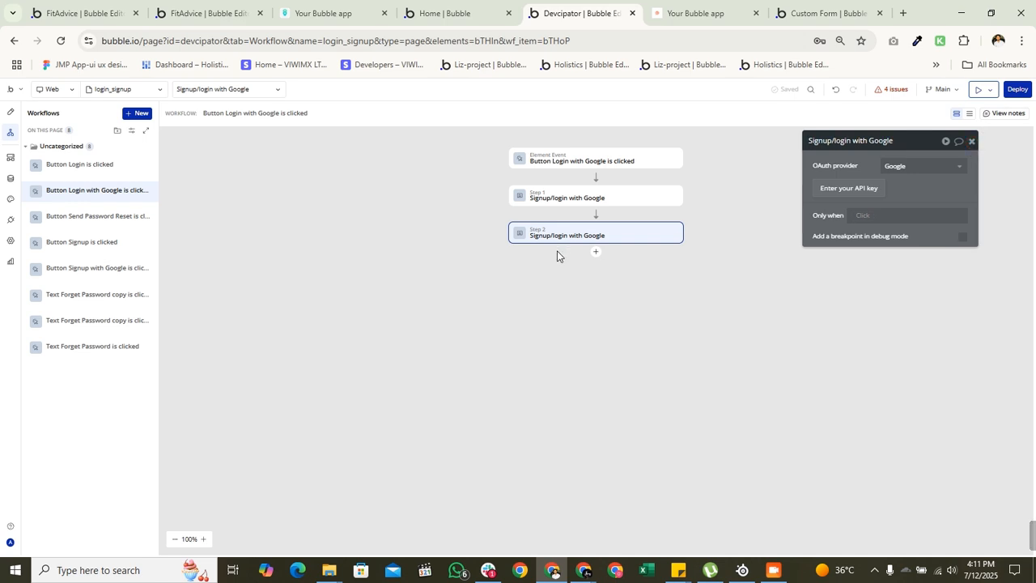
right_click(675, 231)
key(Delete)
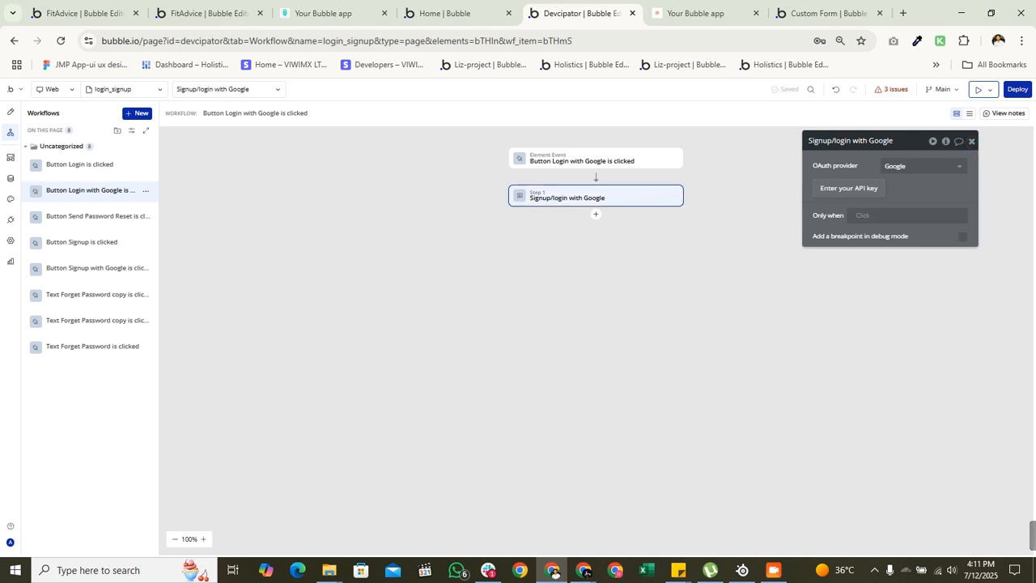
- Review the App Secret and App ID/API Key fields in the installed Google plugin's settings
click(10, 219)
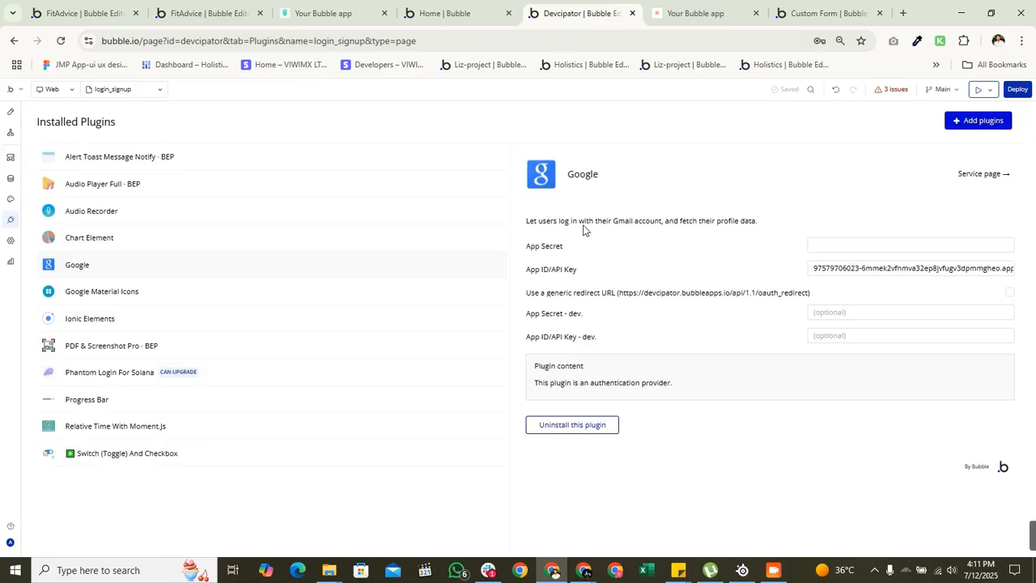
click(816, 335)
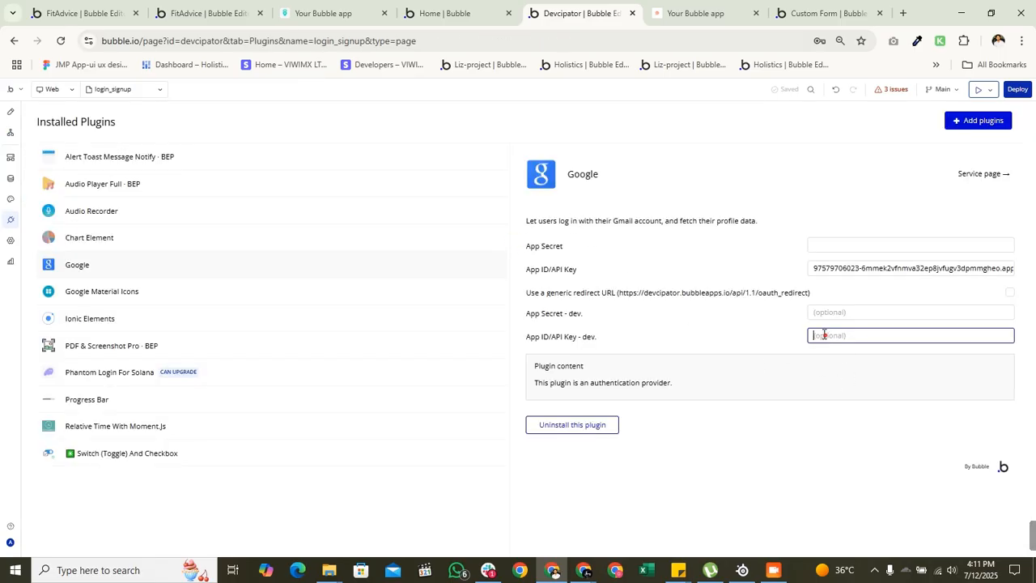
click(519, 235)
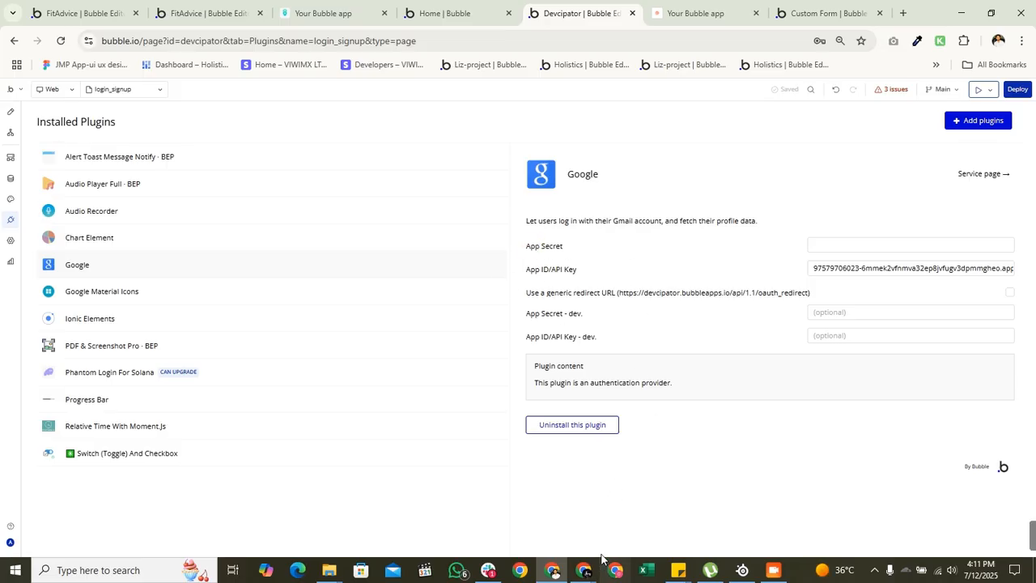
- Switch to the Google Cloud console window, maximise it and view the web application's OAuth client page
click(961, 13)
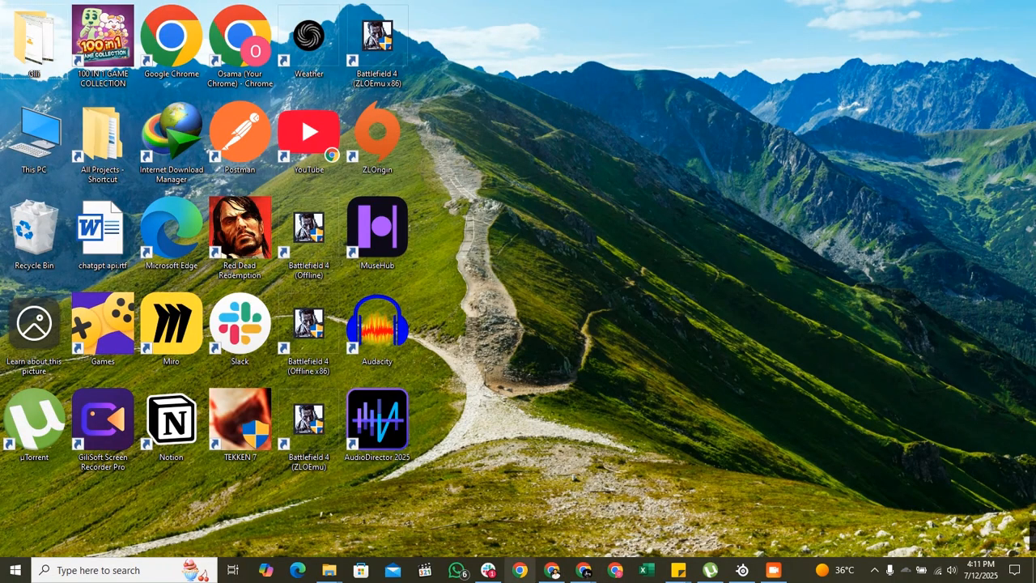
mouse_move(583, 570)
click(599, 515)
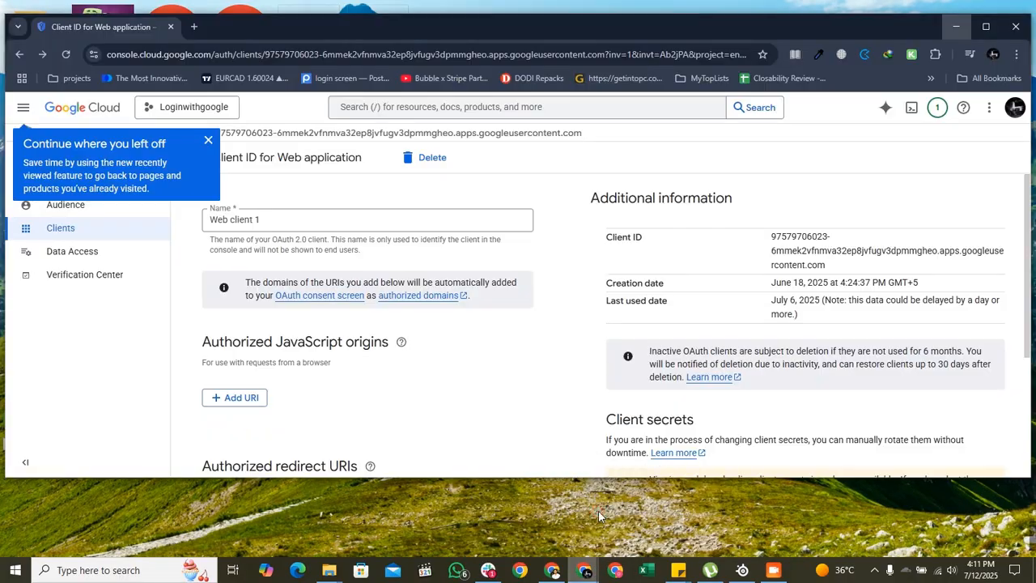
drag(602, 22, 588, 1)
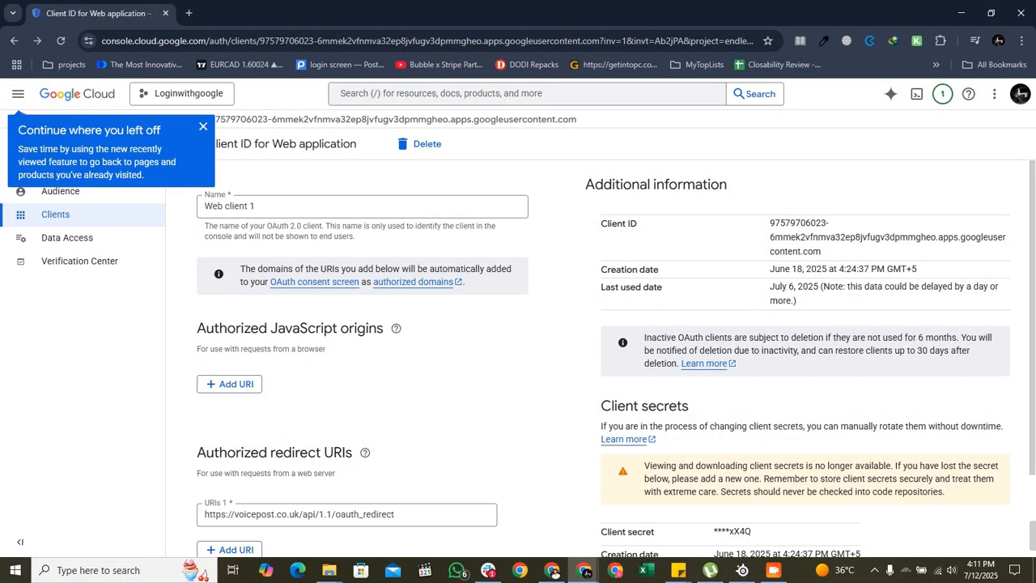
scroll(239, 196, down, 1)
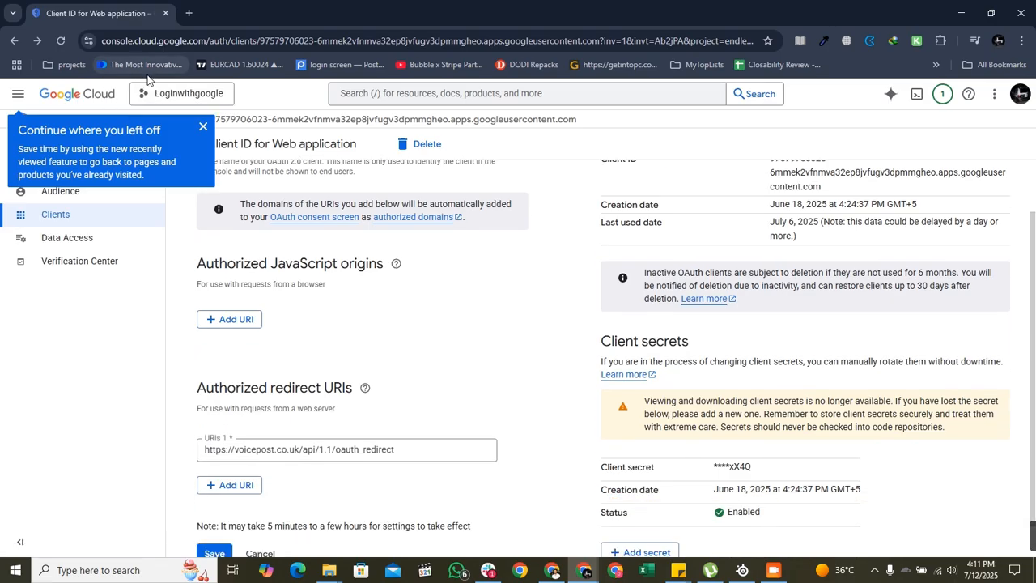
- Create a new Google Cloud project named "lOGIN WITH GOOGLE" with no organization
click(159, 98)
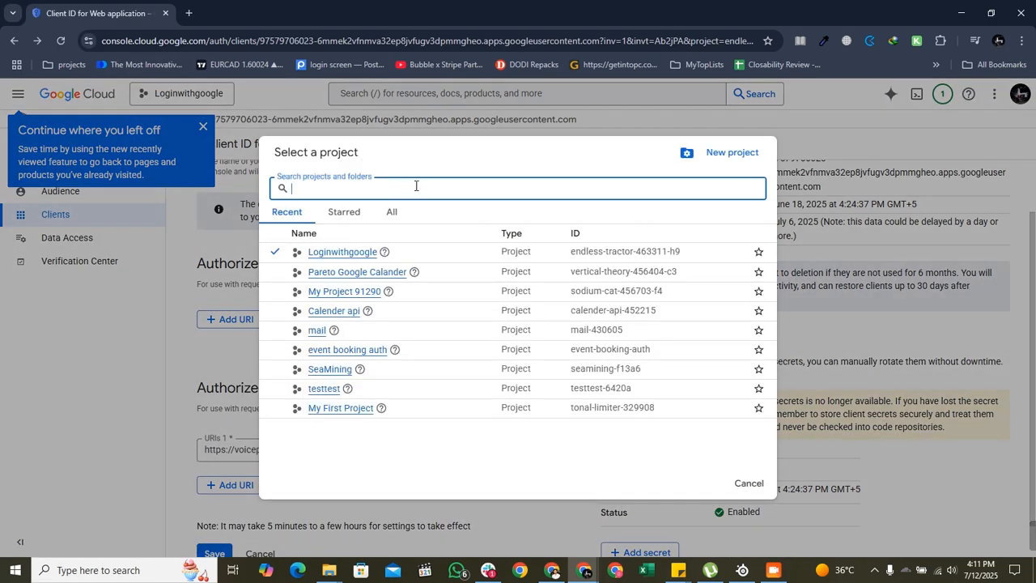
click(735, 154)
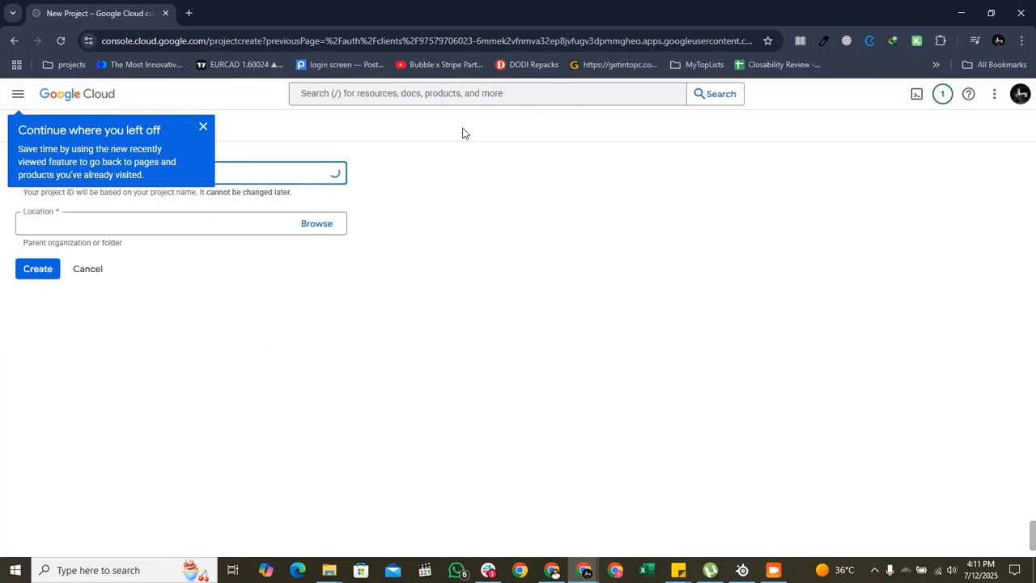
click(203, 126)
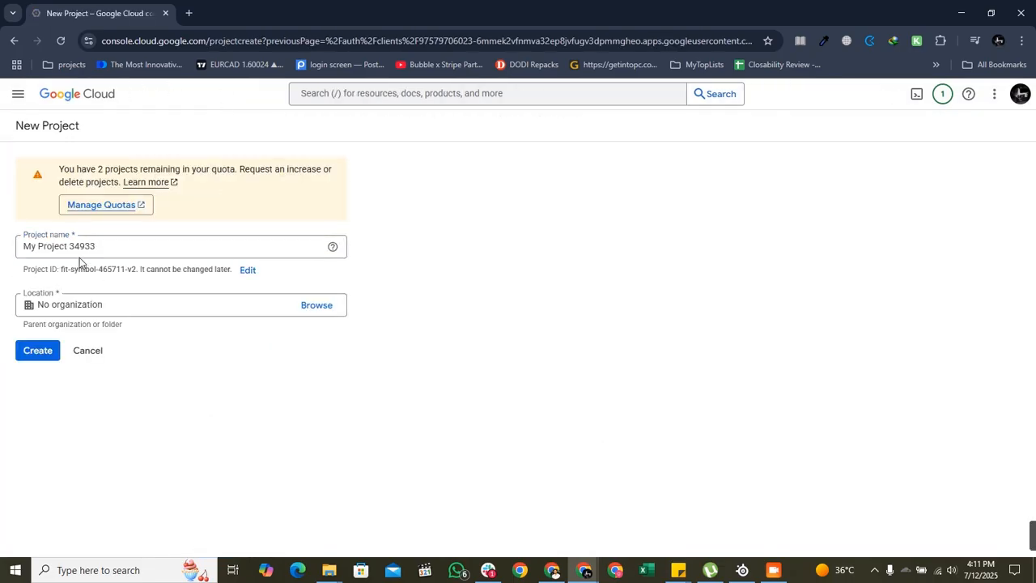
double_click(108, 243)
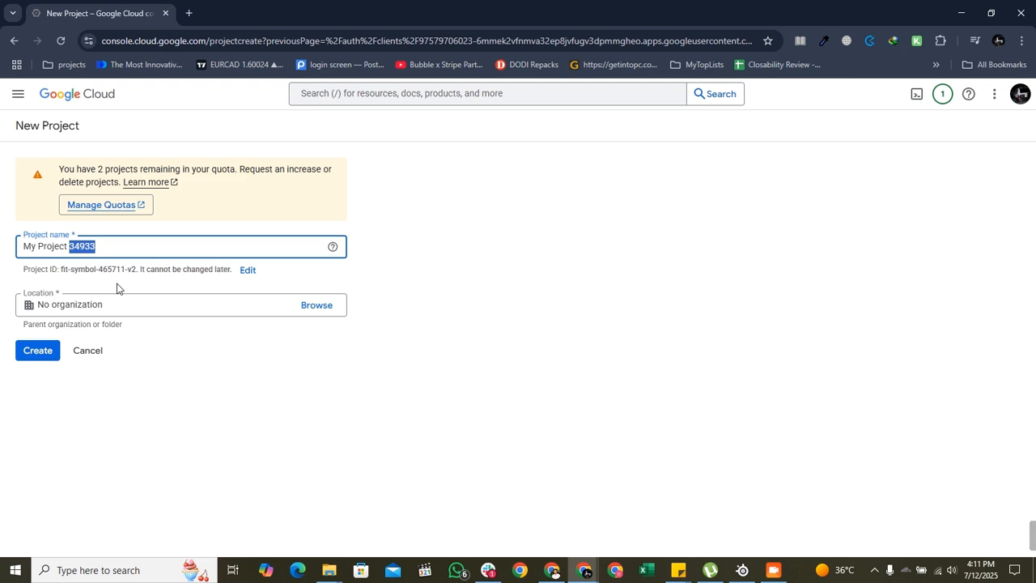
key(BackSpace)
key(BackSpace)
key(BackSpace)
key(BackSpace)
key(BackSpace)
key(BackSpace)
key(BackSpace)
key(BackSpace)
key(BackSpace)
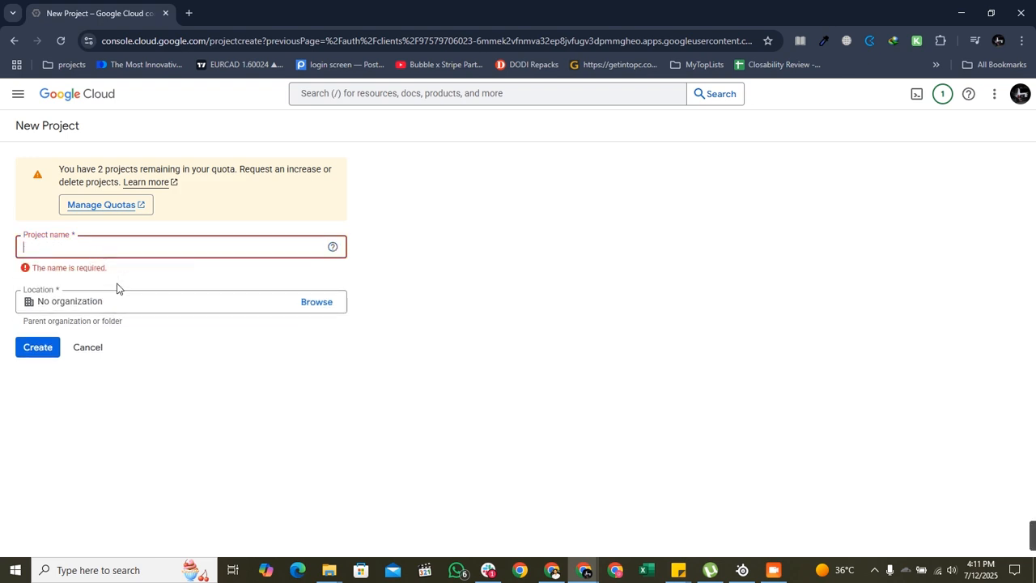
text(lOGIN)
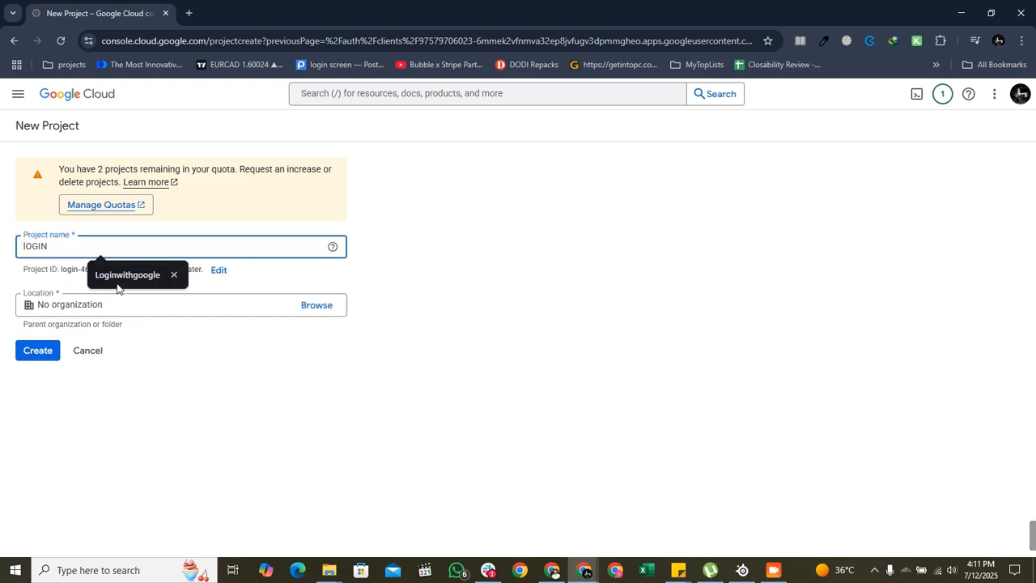
text( WITH GOOGLE)
key(Return)
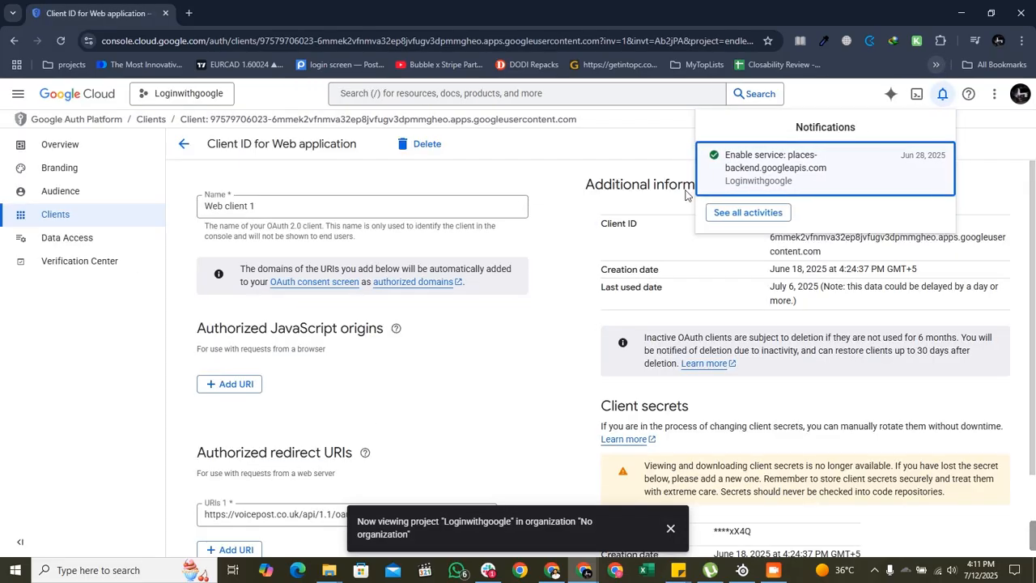
- Examine the authorized redirect URI of Web client 1 in the Loginwithgoogle project
click(478, 357)
scroll(368, 371, down, 2)
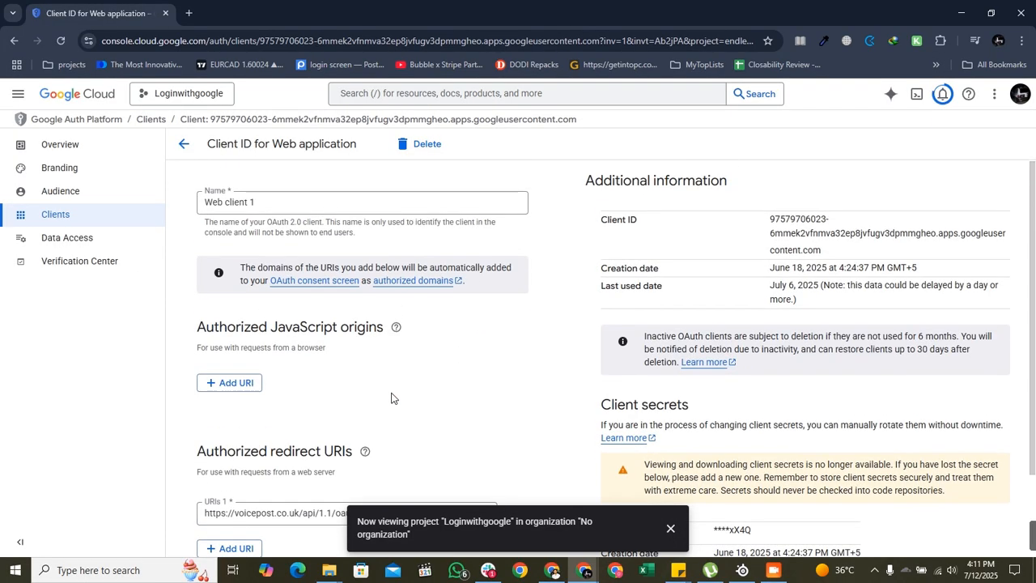
drag(399, 415, 158, 417)
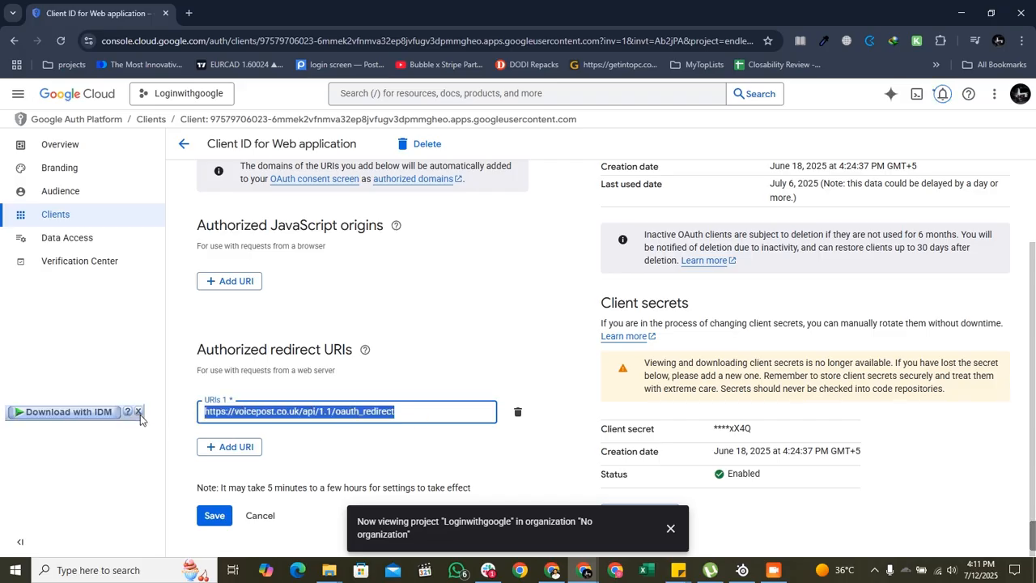
- Switch to the "lOGIN WITH GOOGLE" project and dismiss the project notification
click(166, 91)
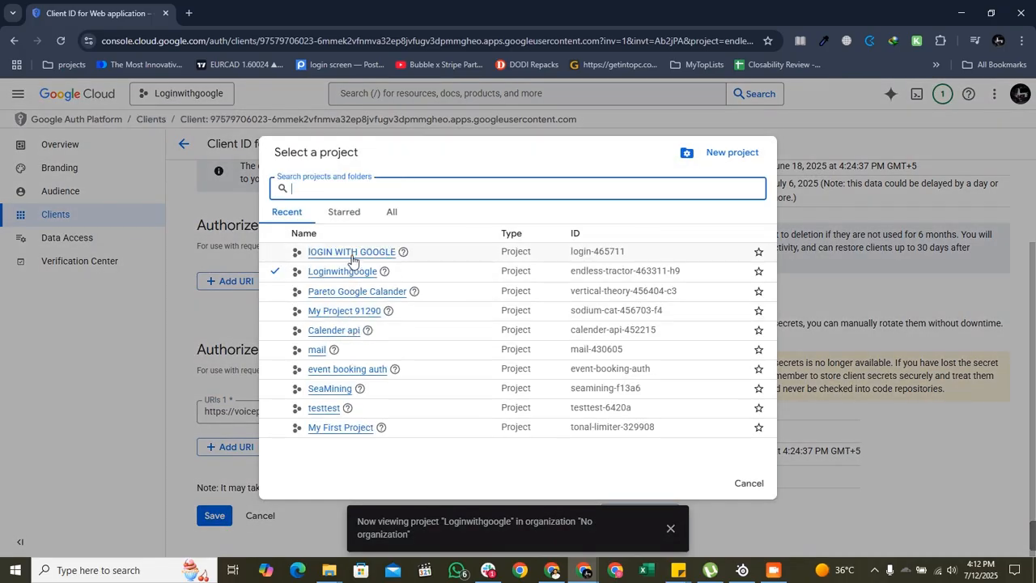
click(351, 253)
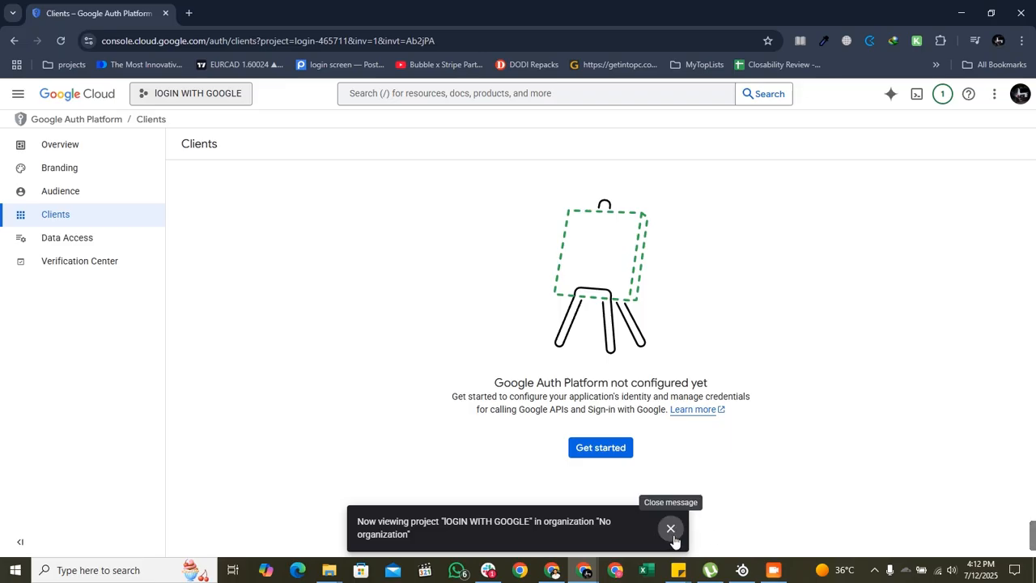
click(671, 528)
- Start configuring the Google Auth Platform and fill in the app name and user support email
click(576, 454)
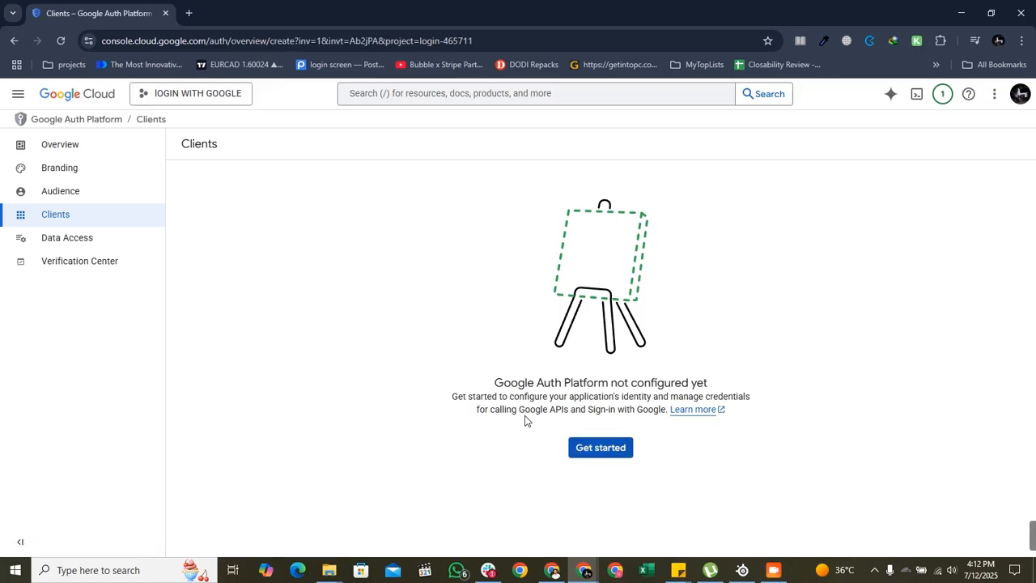
click(258, 226)
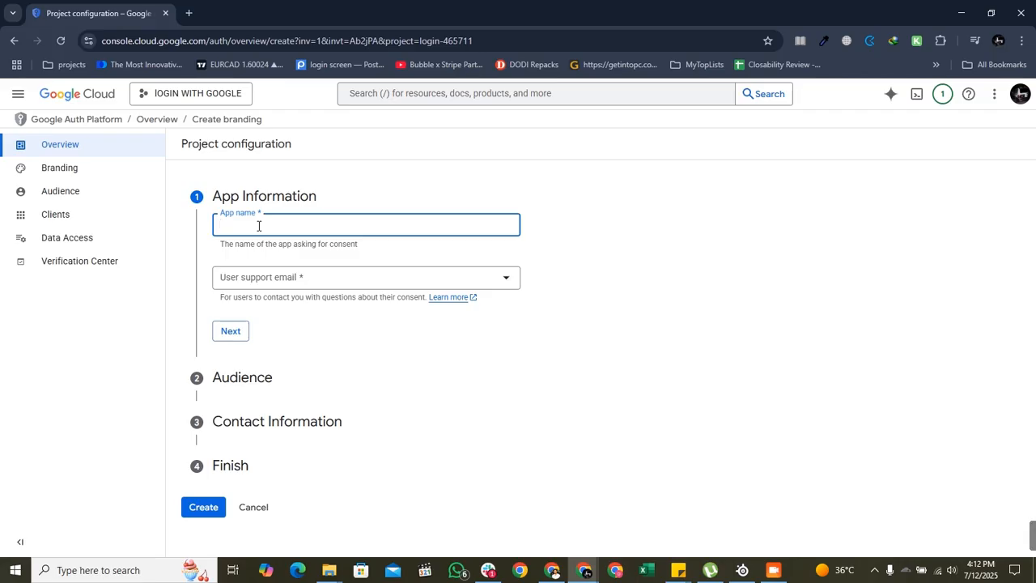
click(247, 277)
click(299, 289)
click(231, 331)
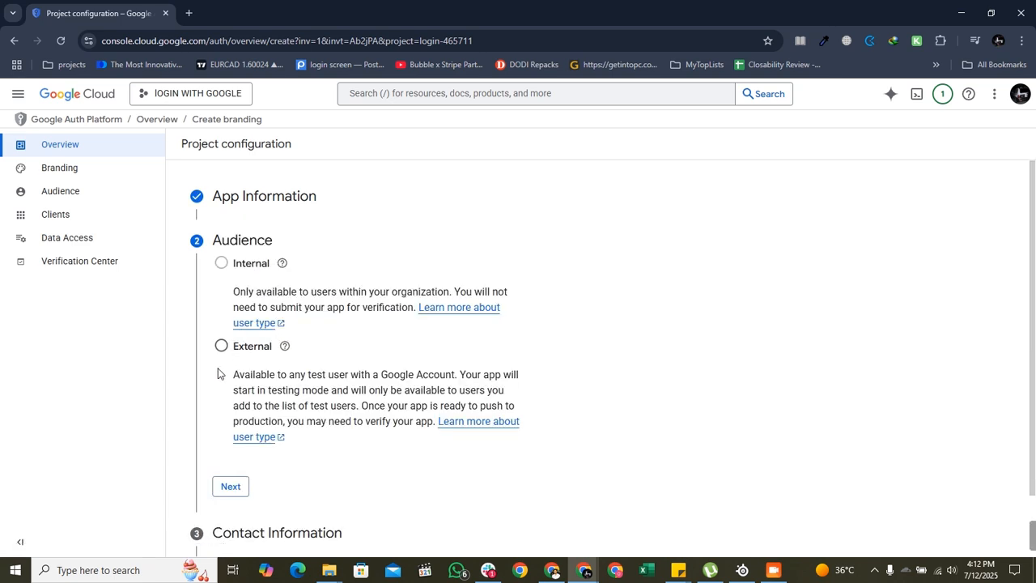
- Set the audience to External and enter the contact email address for project notifications
click(219, 354)
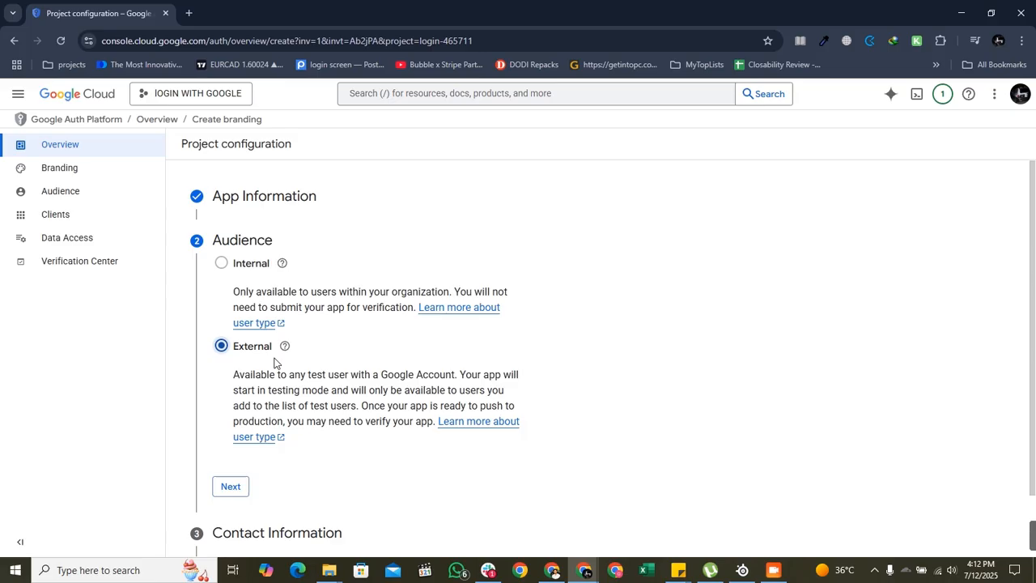
scroll(273, 361, down, 1)
click(231, 414)
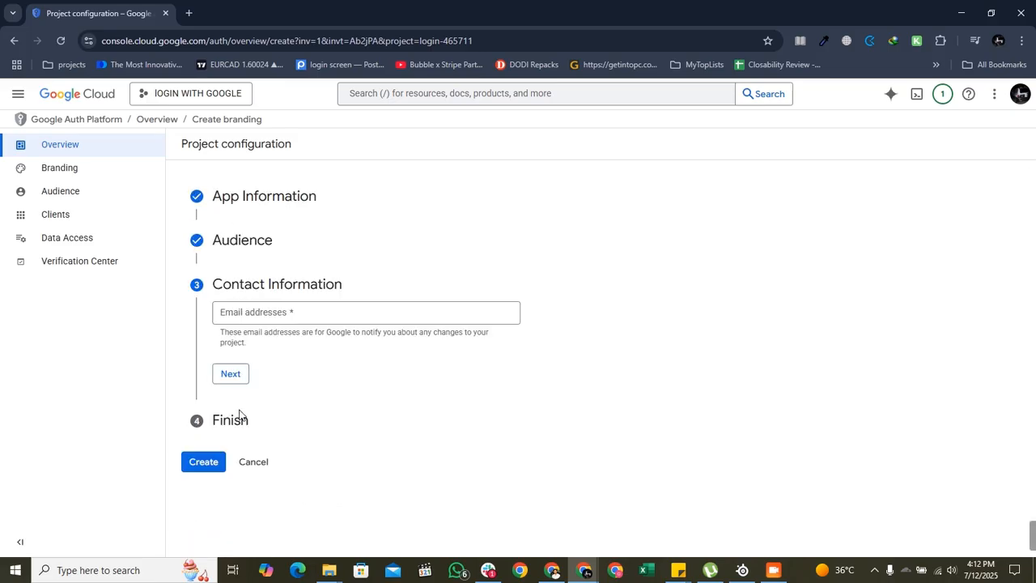
click(289, 321)
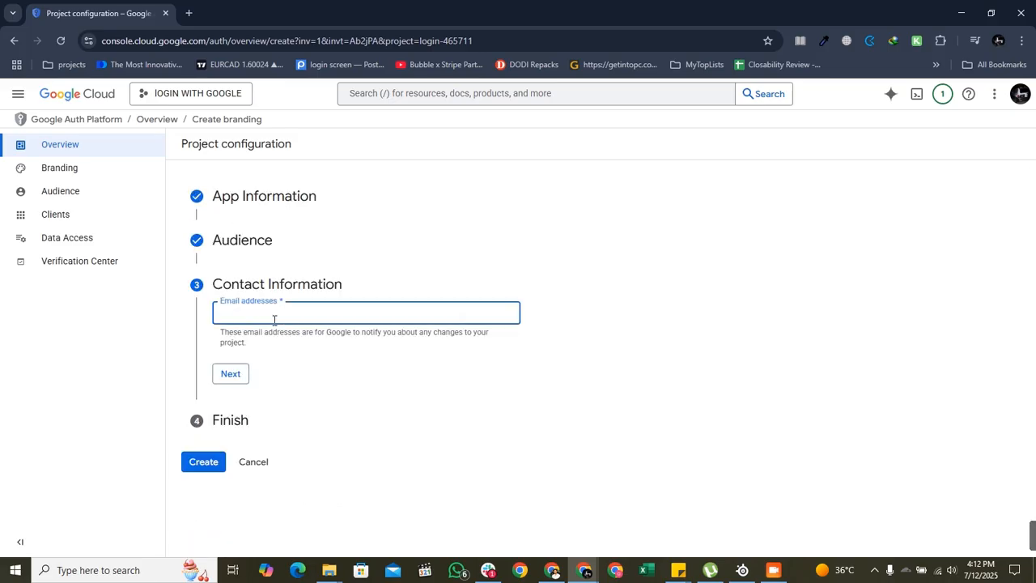
click(273, 320)
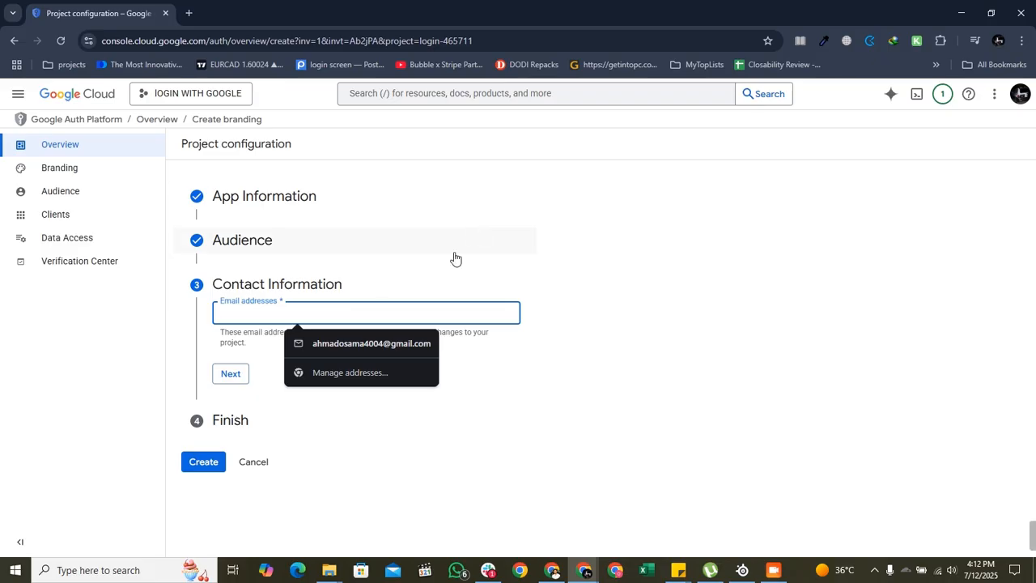
click(370, 343)
click(241, 375)
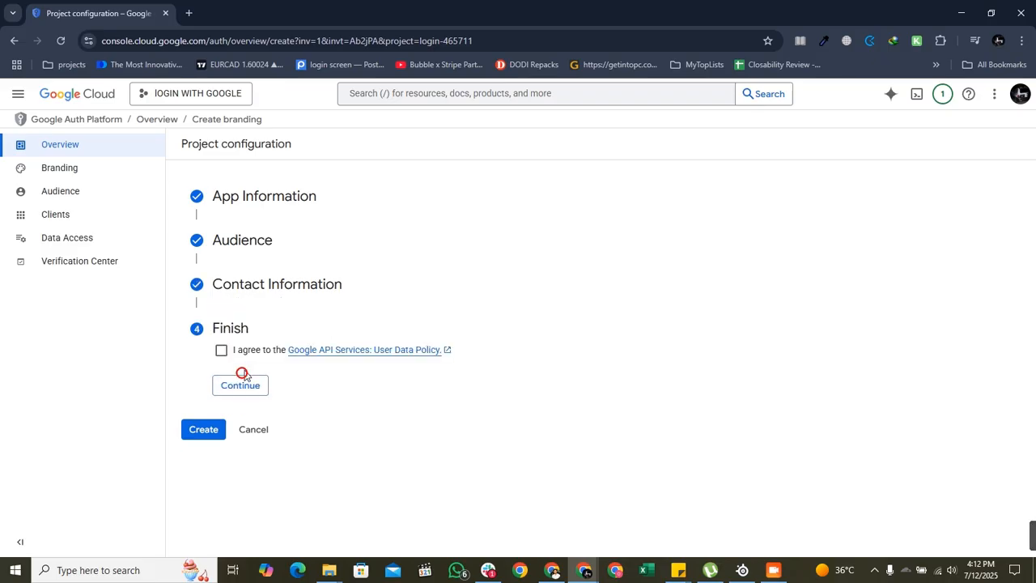
- Agree to the Google API Services User Data Policy and create the OAuth configuration
click(235, 354)
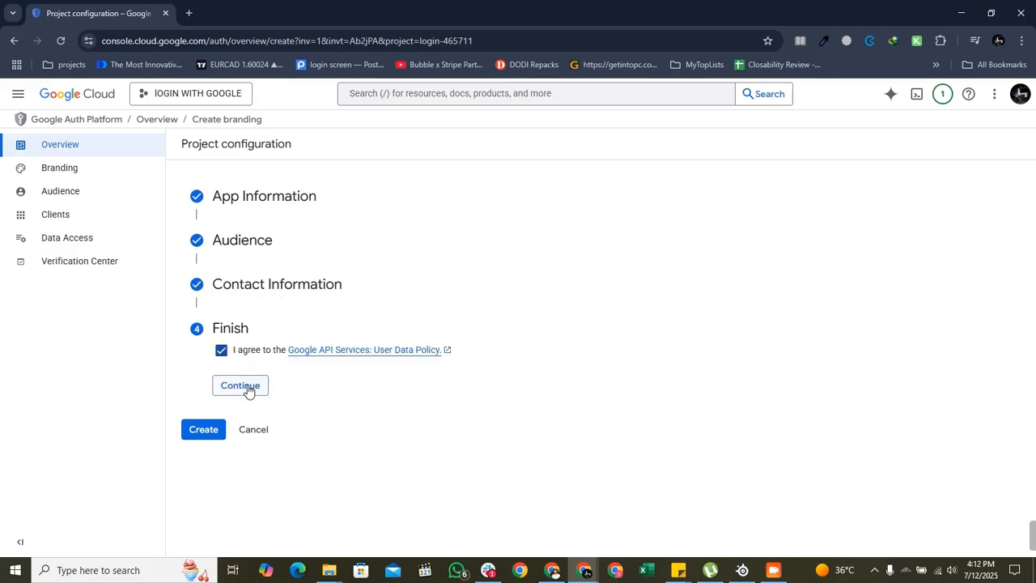
click(248, 386)
click(211, 373)
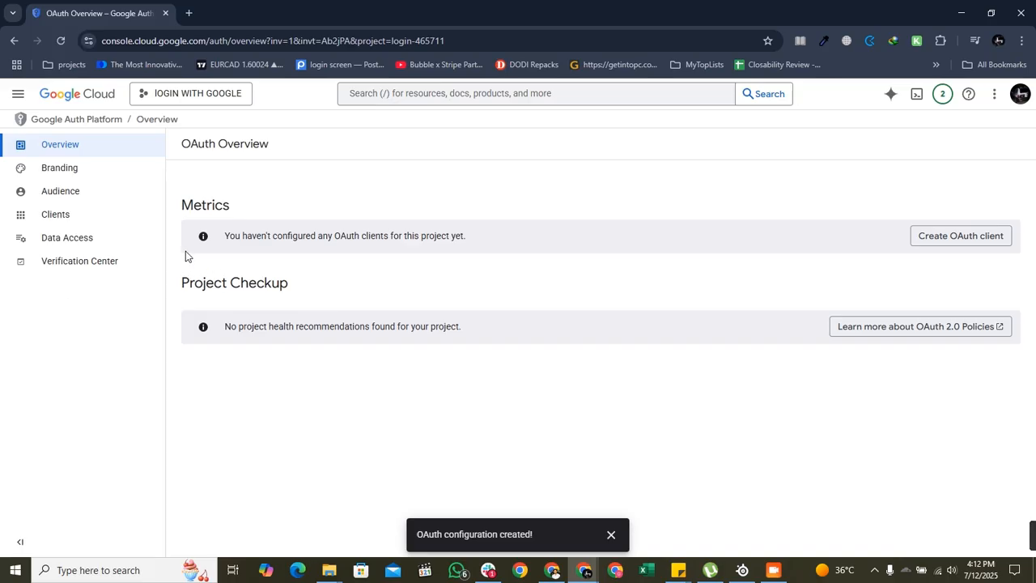
- Start a new OAuth client ID with the application type Web application, keeping the name Web client 1
click(995, 235)
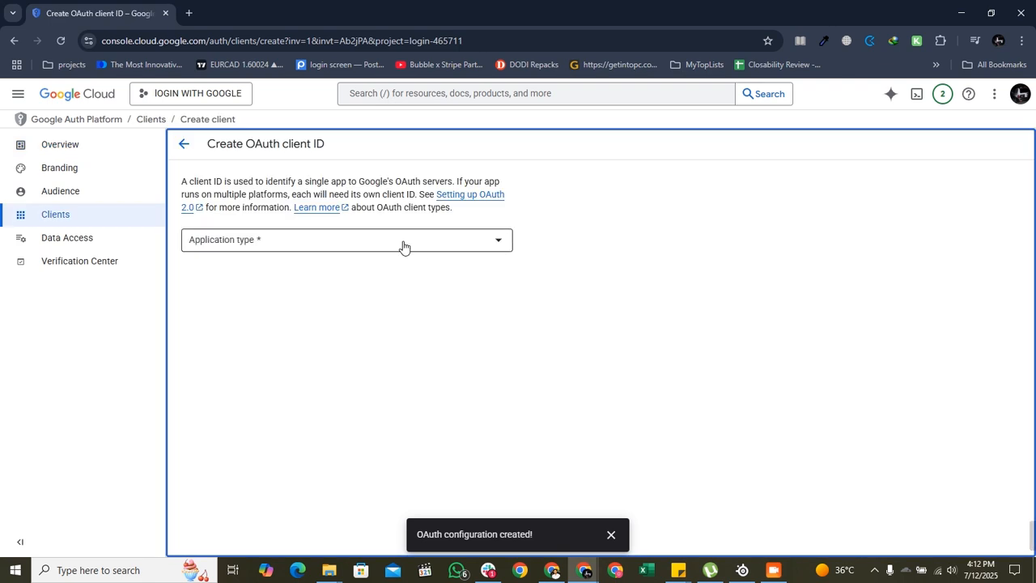
click(403, 246)
click(400, 245)
click(293, 283)
key(ctrl+a)
click(325, 393)
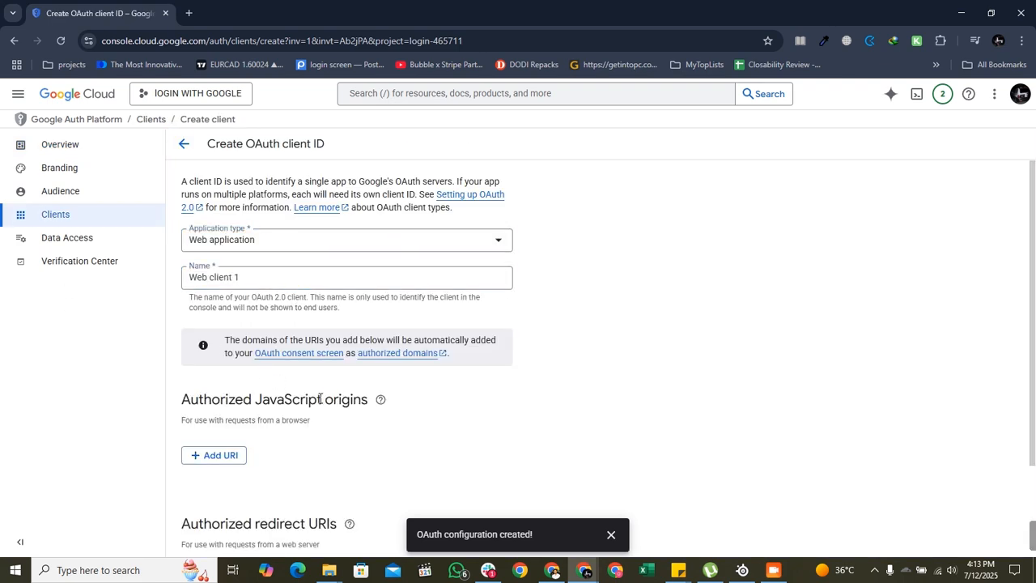
scroll(243, 401, down, 1)
click(217, 403)
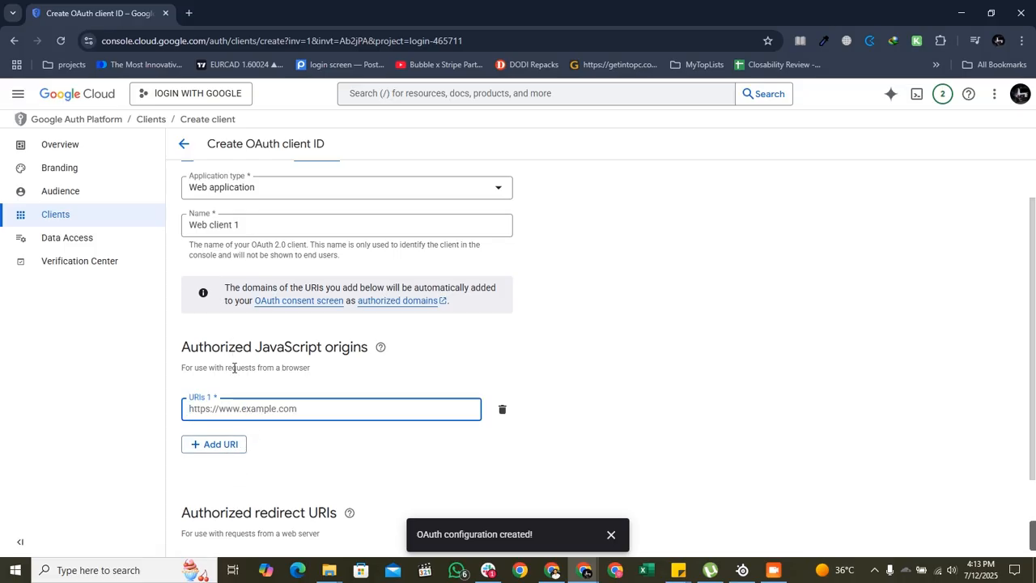
key(alt)
click(332, 407)
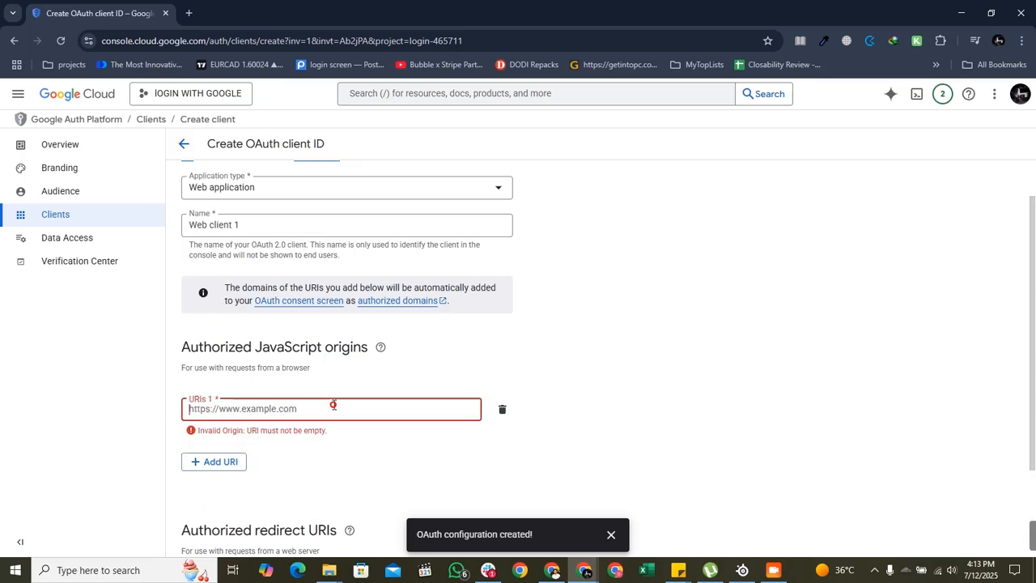
click(501, 414)
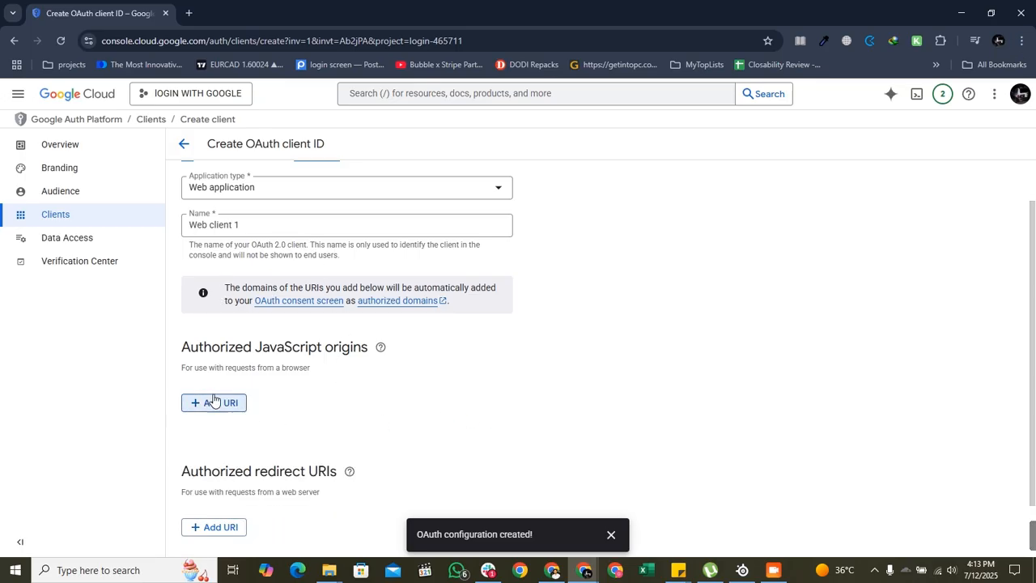
scroll(298, 379, down, 1)
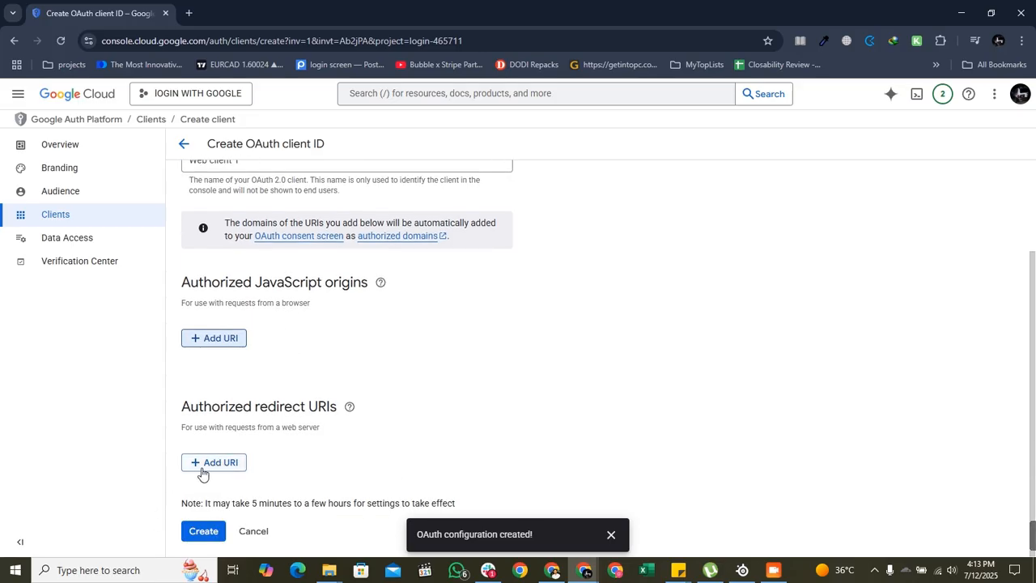
drag(181, 405, 338, 420)
click(319, 427)
click(227, 459)
scroll(359, 429, down, 1)
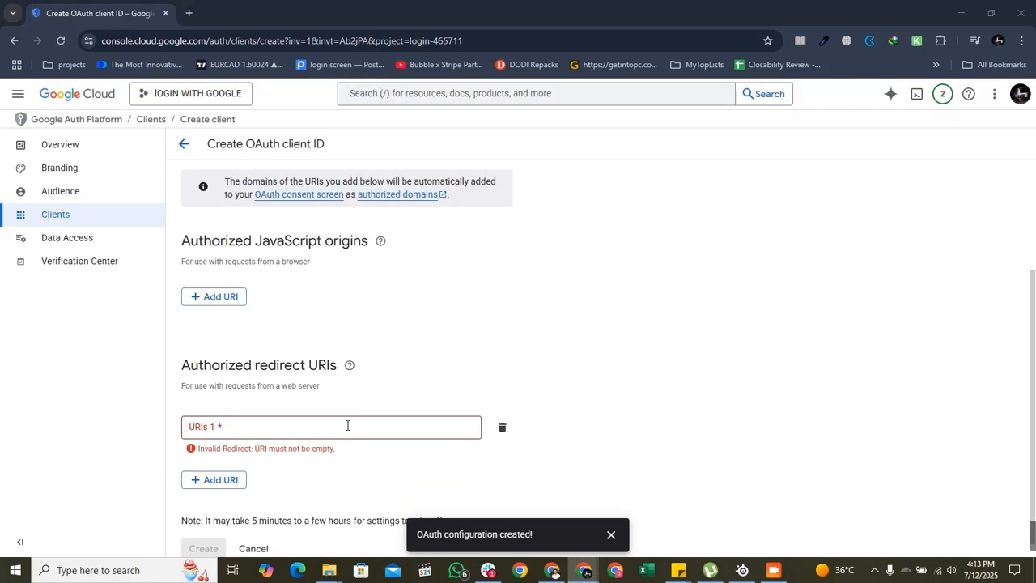
key(alt+Tab)
key(alt+Tab)
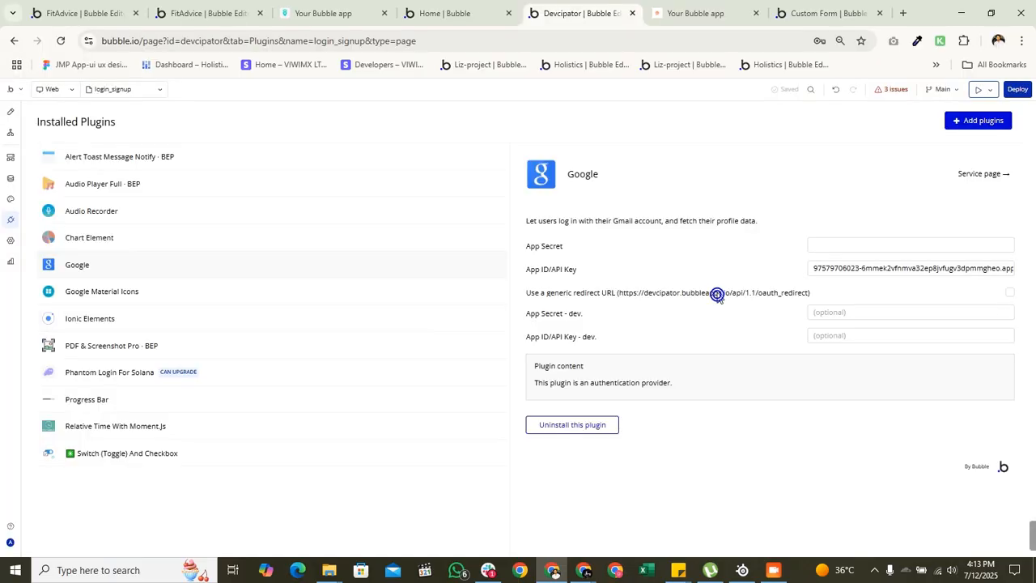
click(695, 293)
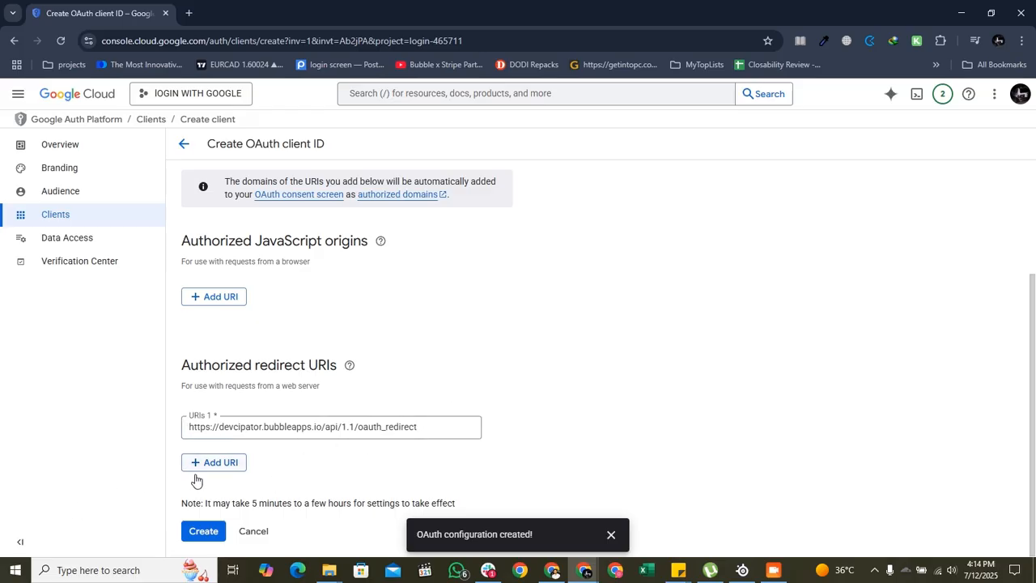
click(203, 530)
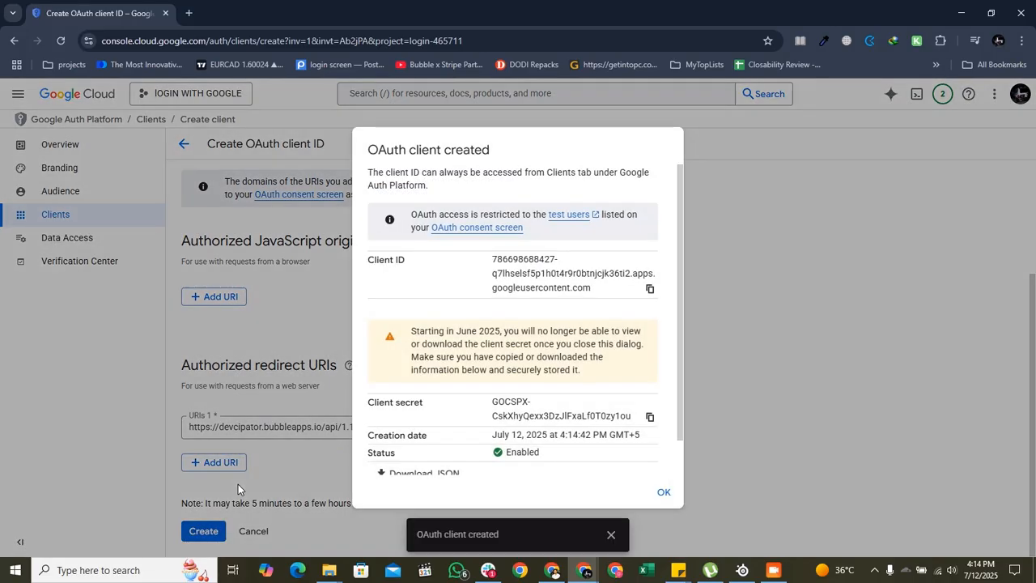
- Copy the new OAuth client's ID and replace the App ID/API Key in Bubble's Google plugin settings with it
scroll(522, 361, down, 1)
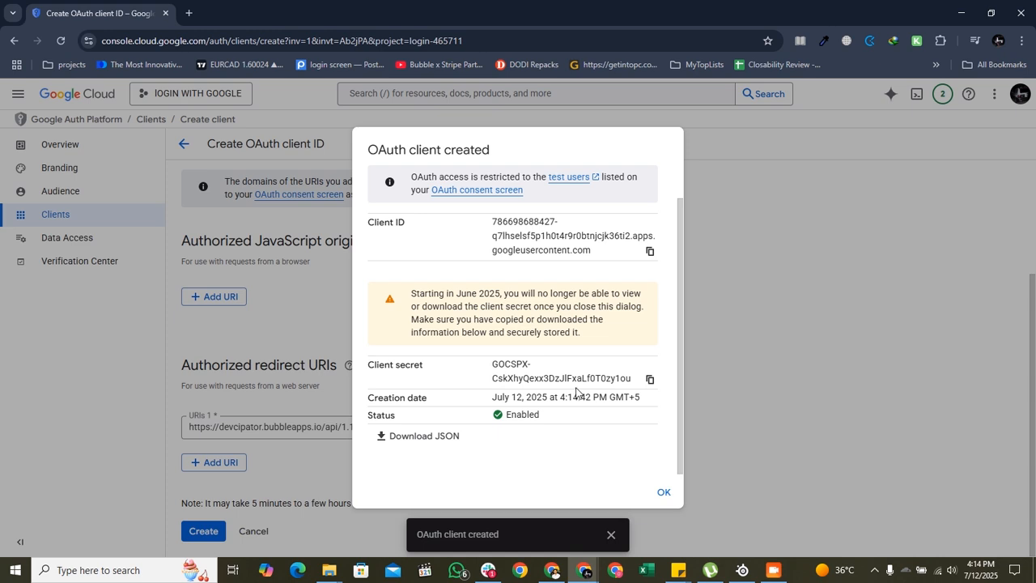
scroll(478, 292, up, 1)
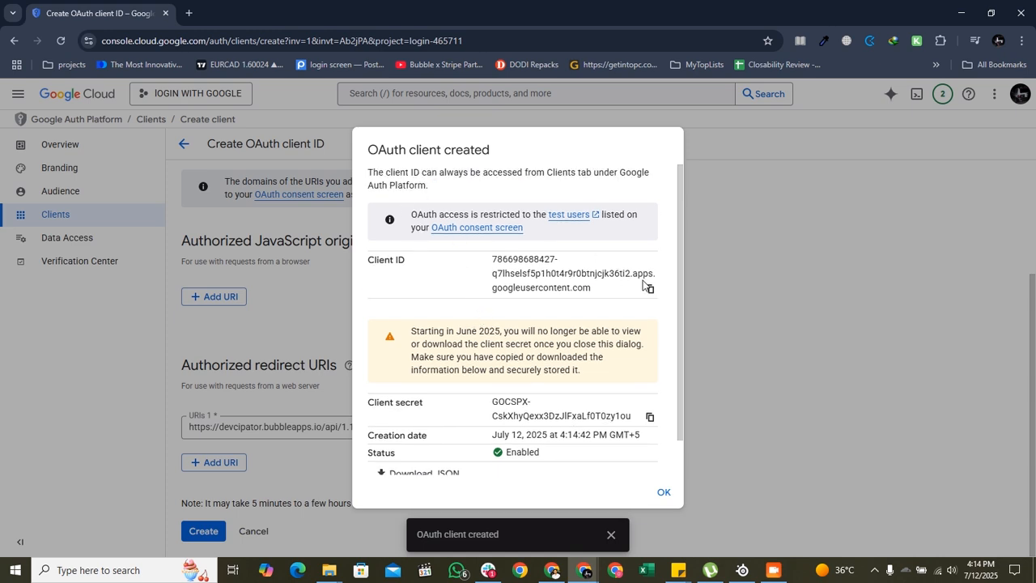
click(651, 289)
key(alt+Tab)
key(alt+Tab)
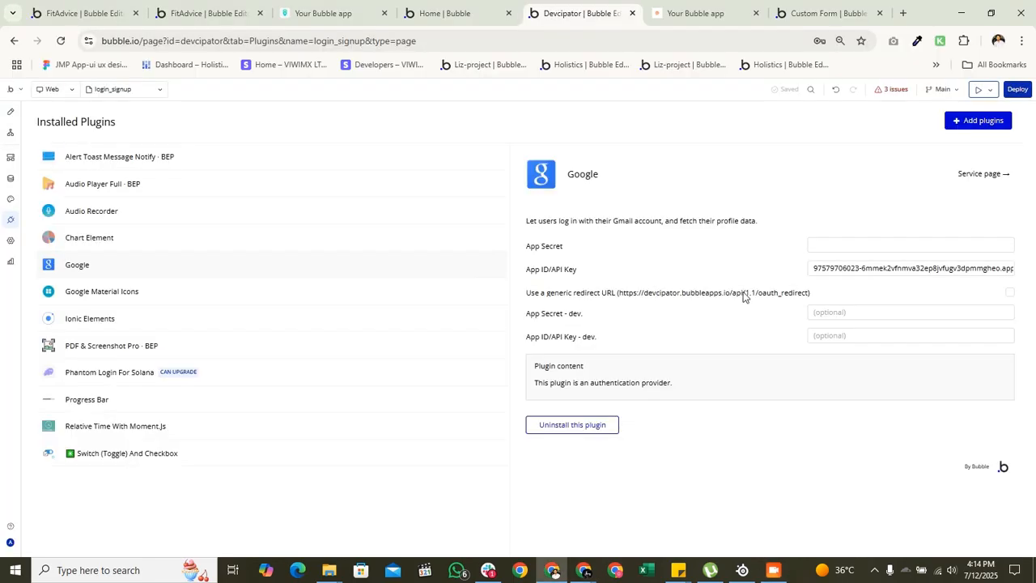
click(853, 245)
click(852, 270)
double_click(853, 270)
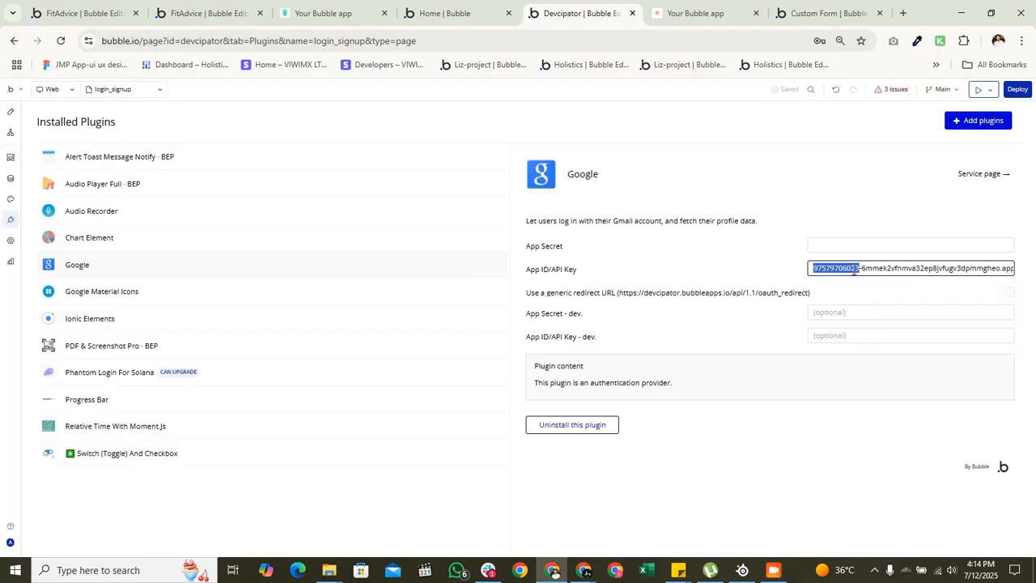
key(ctrl+a)
key(ctrl+v)
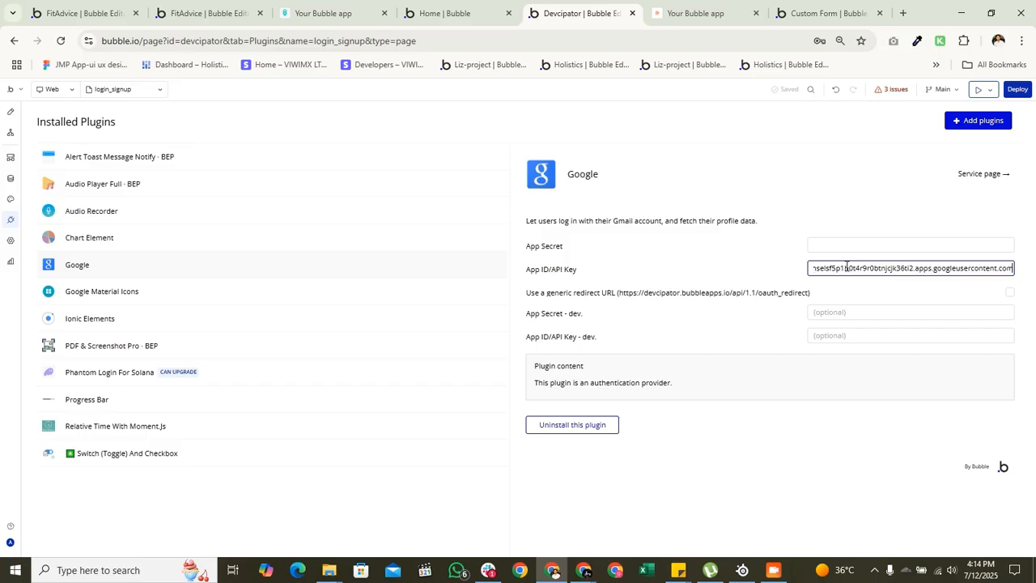
click(814, 284)
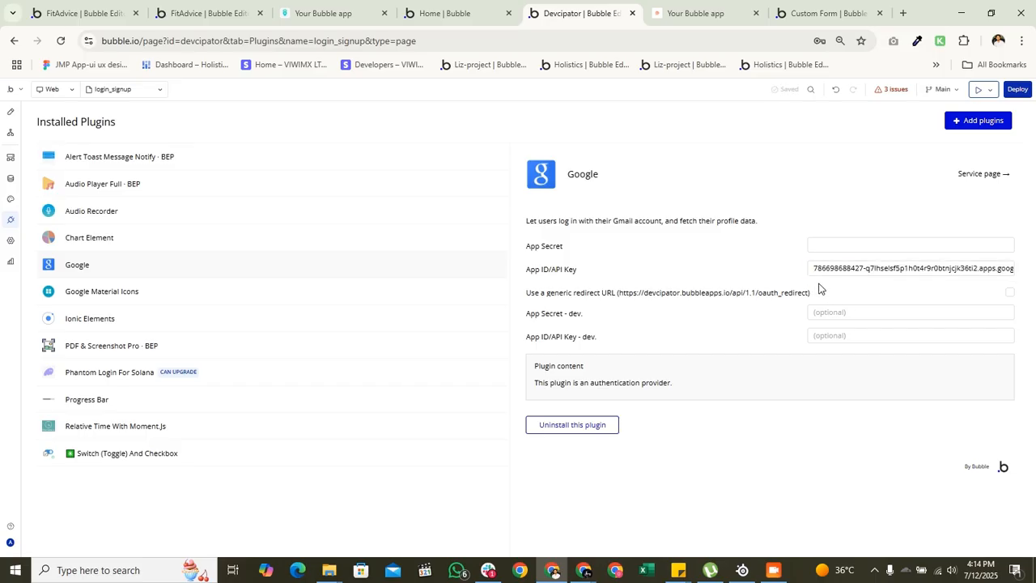
- Copy the client secret from Google Cloud and paste it as the App Secret of Bubble's Google plugin
key(alt+Tab)
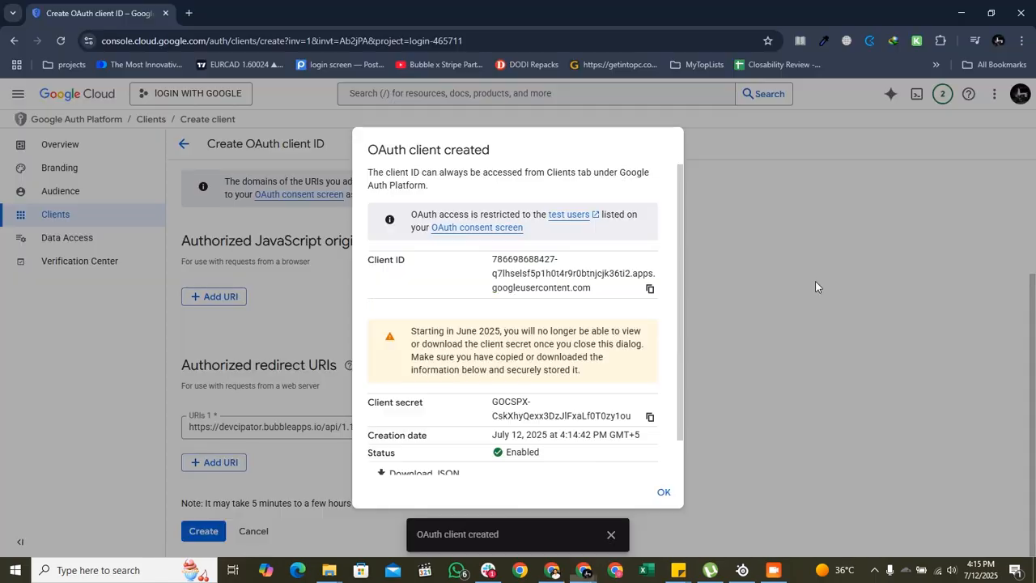
click(649, 418)
key(alt+Tab)
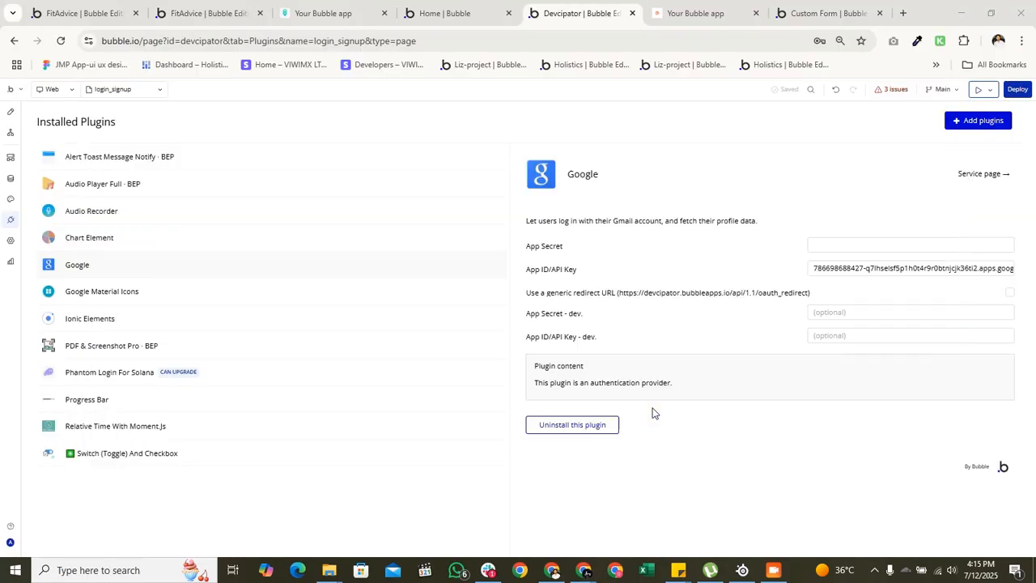
click(846, 241)
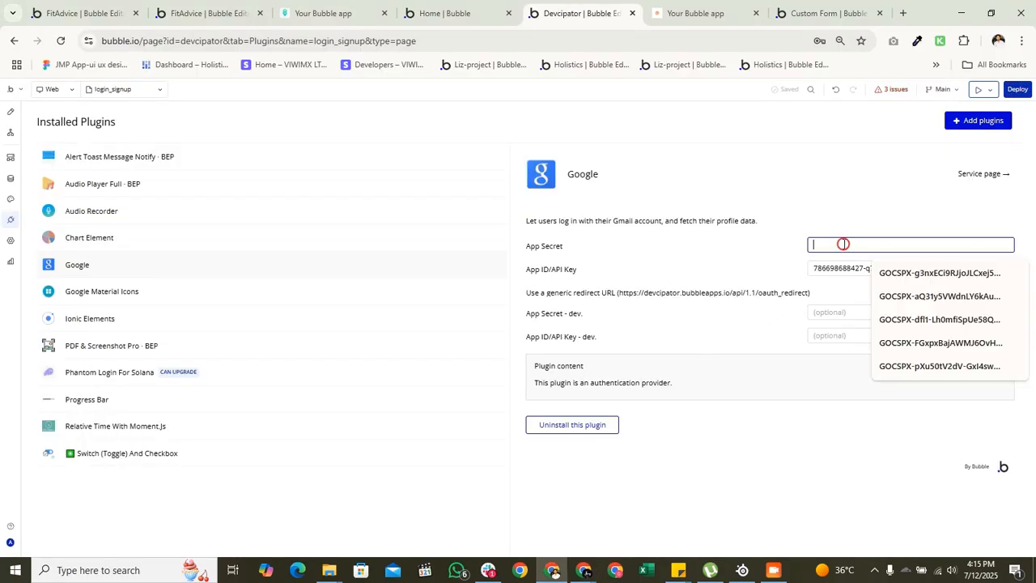
key(ctrl+v)
click(791, 253)
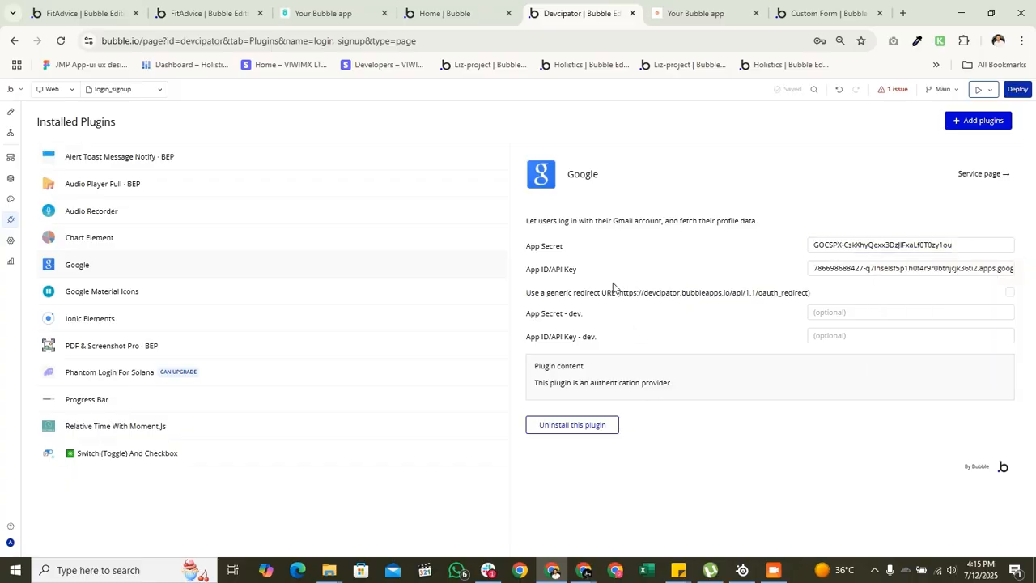
- Return to the design view of the login_signup page in the Bubble editor
click(9, 115)
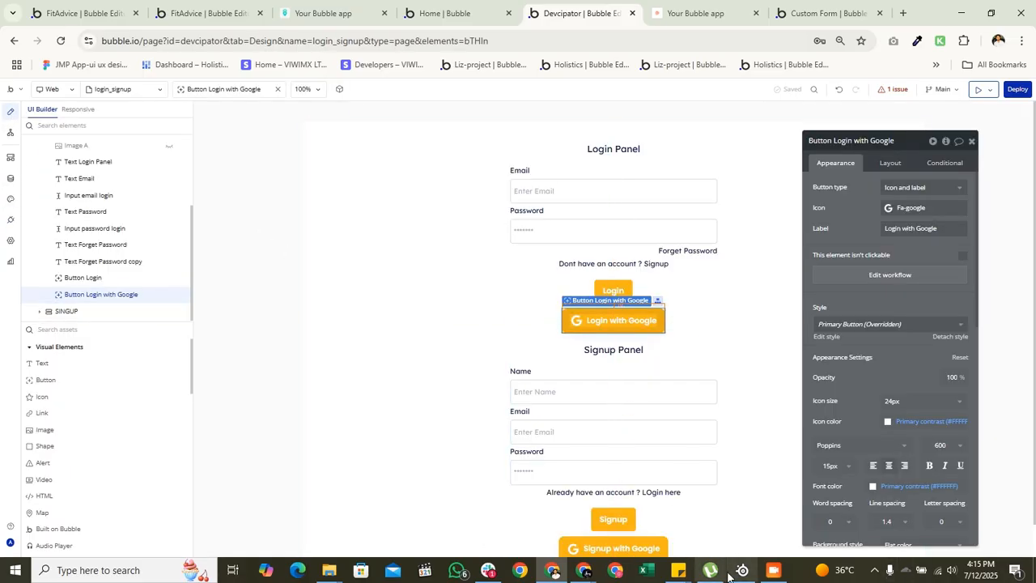
click(774, 570)
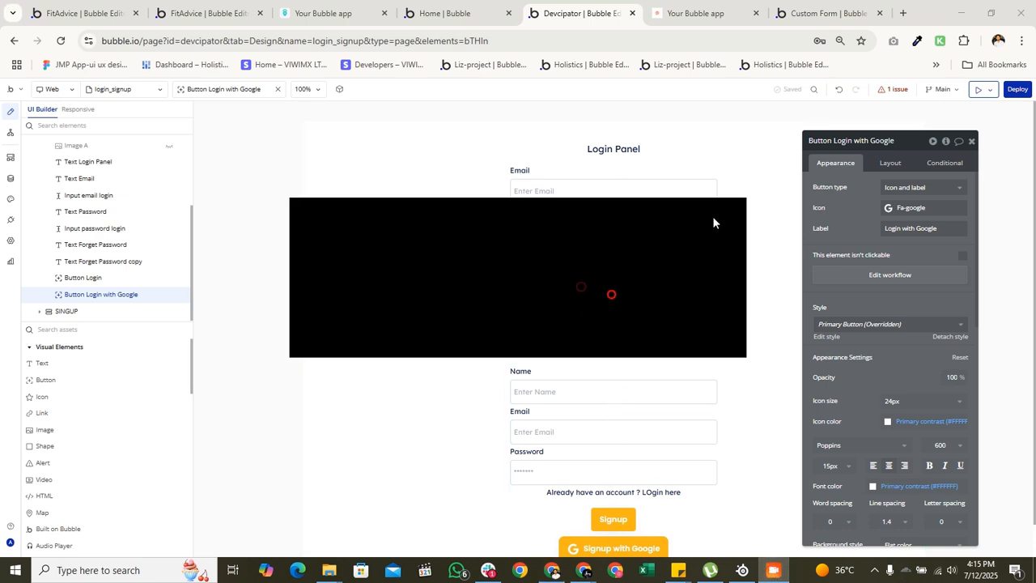
click(717, 215)
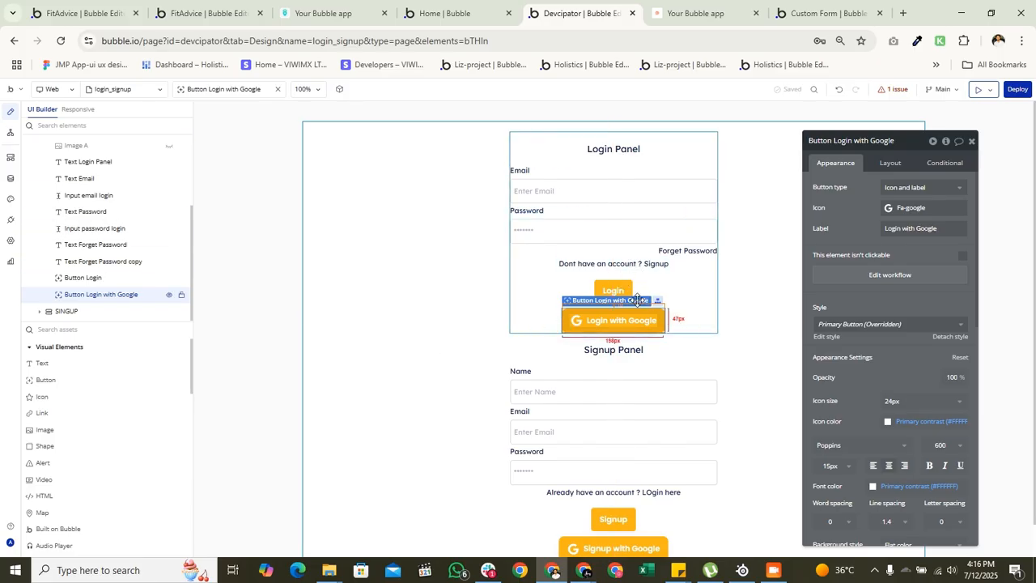
- Open an up-to-date preview of the login_signup page from the Devcipator editor
click(673, 6)
click(592, 5)
click(673, 5)
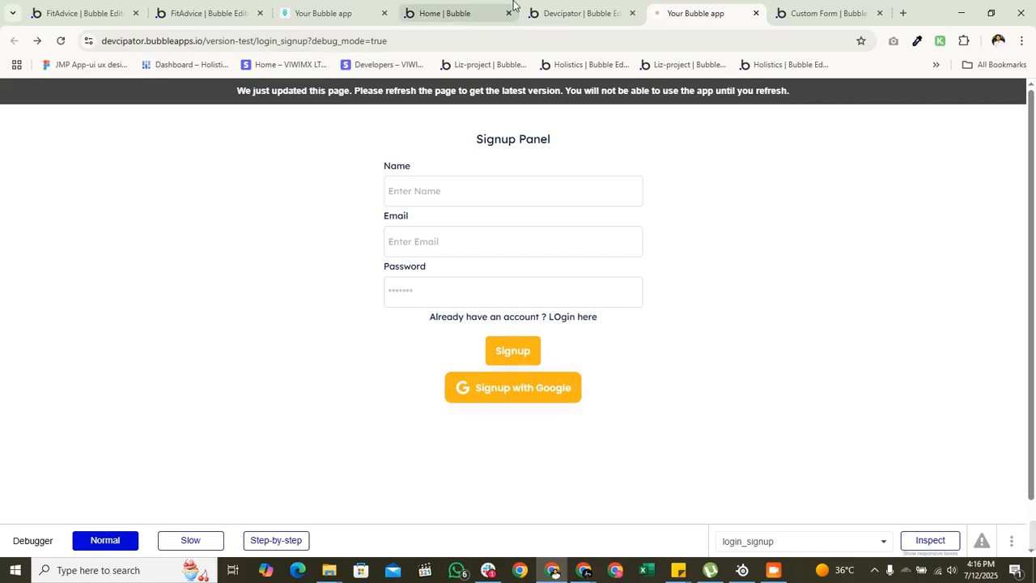
click(626, 10)
click(976, 91)
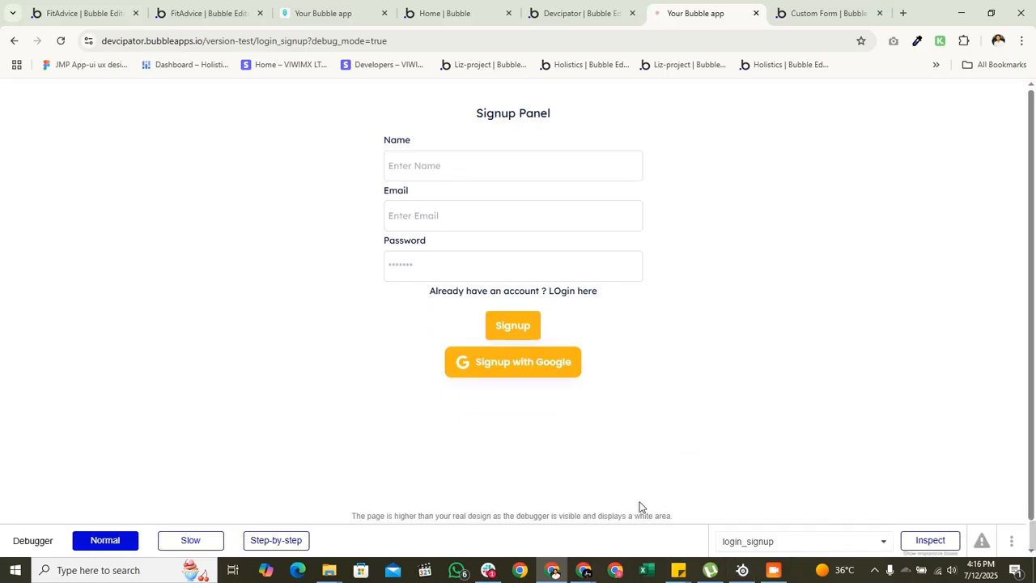
- Try signing up with Google from the preview's Signup Panel, return to the login_signup page and select its address
click(513, 370)
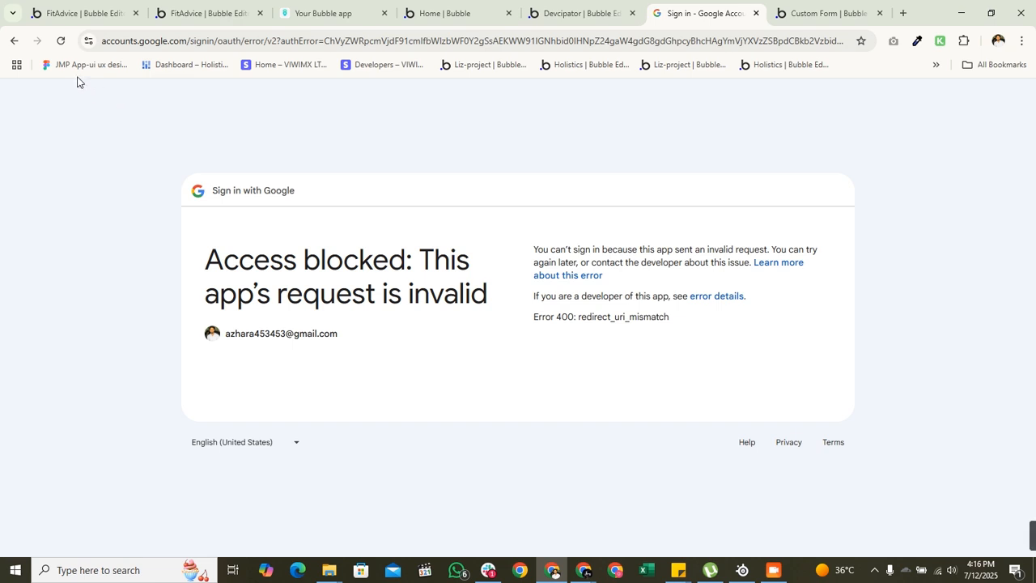
click(18, 42)
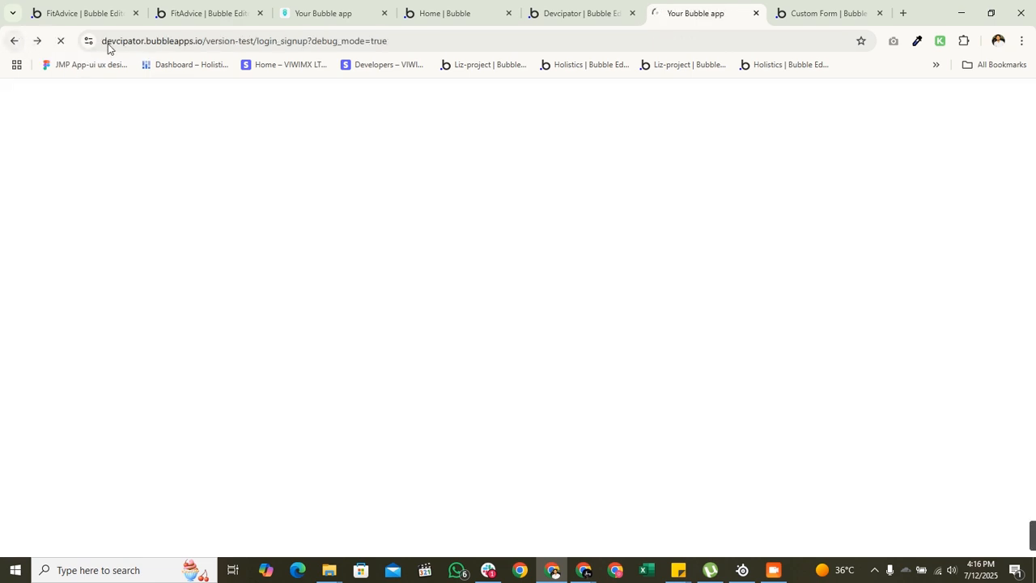
click(424, 38)
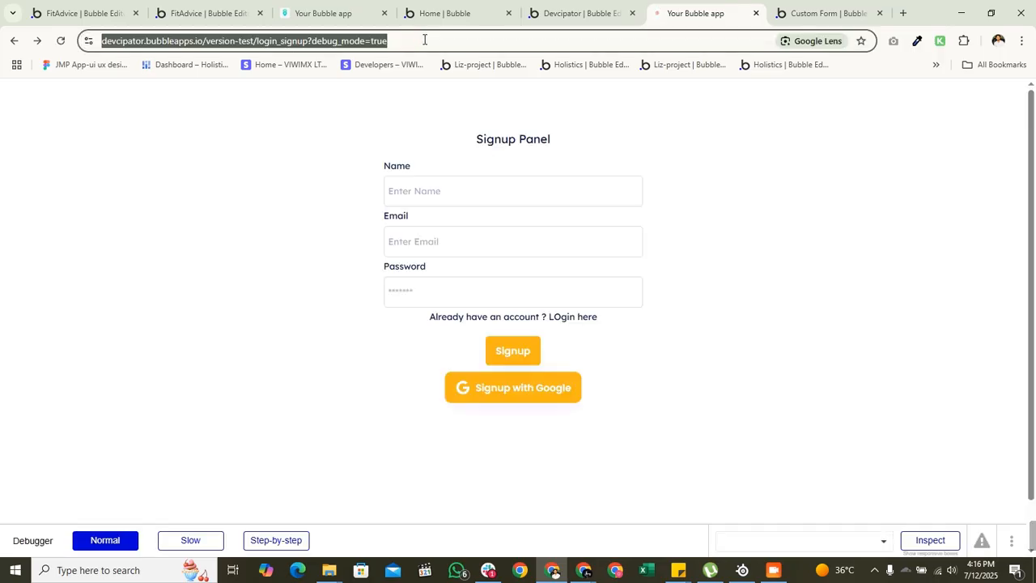
- Have the Google plugin use a generic redirect URL in the Devcipator editor's plugin settings
click(541, 8)
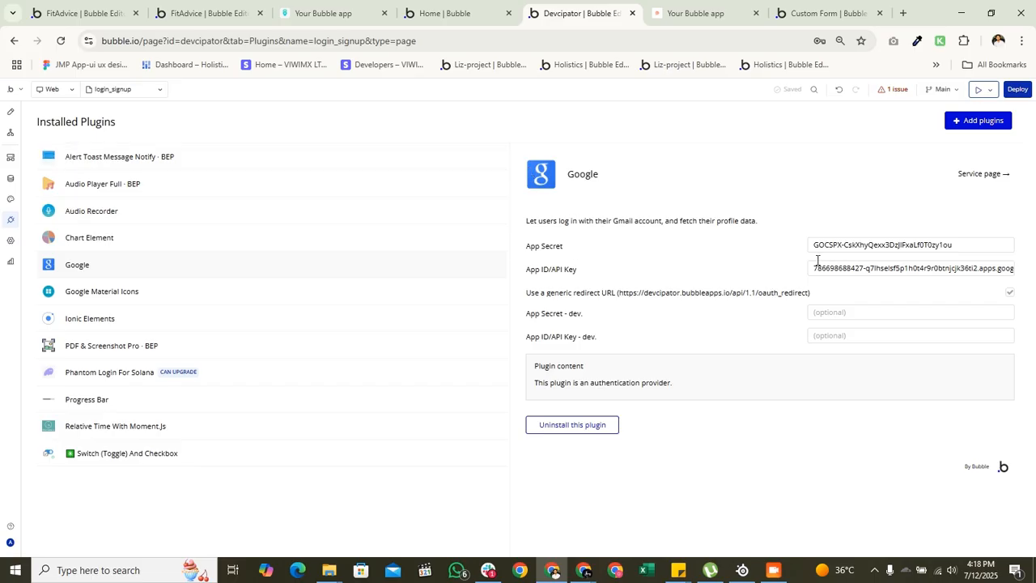
click(1010, 293)
click(1010, 294)
click(533, 293)
- Refresh the login_signup preview and sign up with Google, choosing the existing Google account and approving the sign-in
click(697, 12)
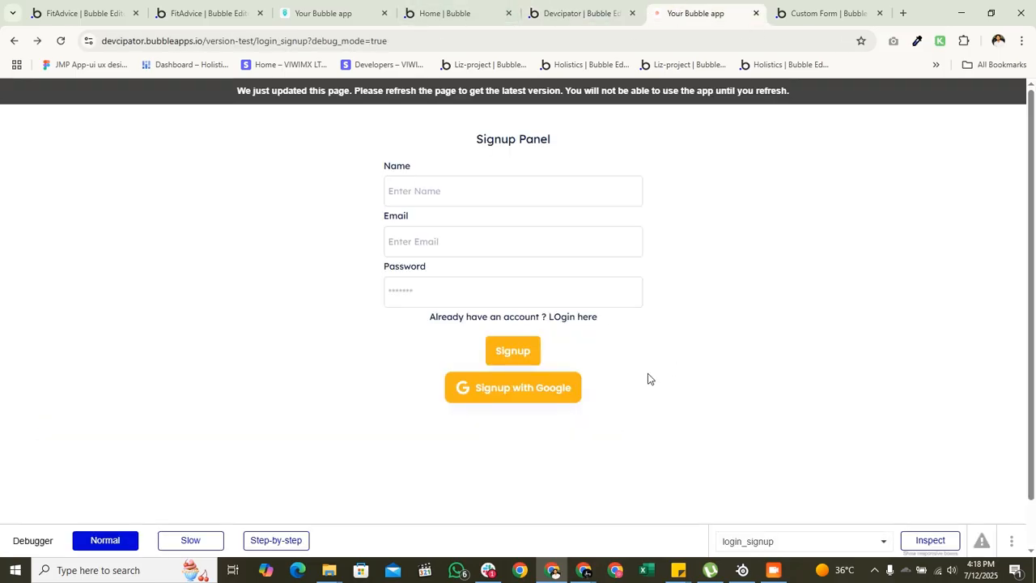
click(549, 102)
click(547, 365)
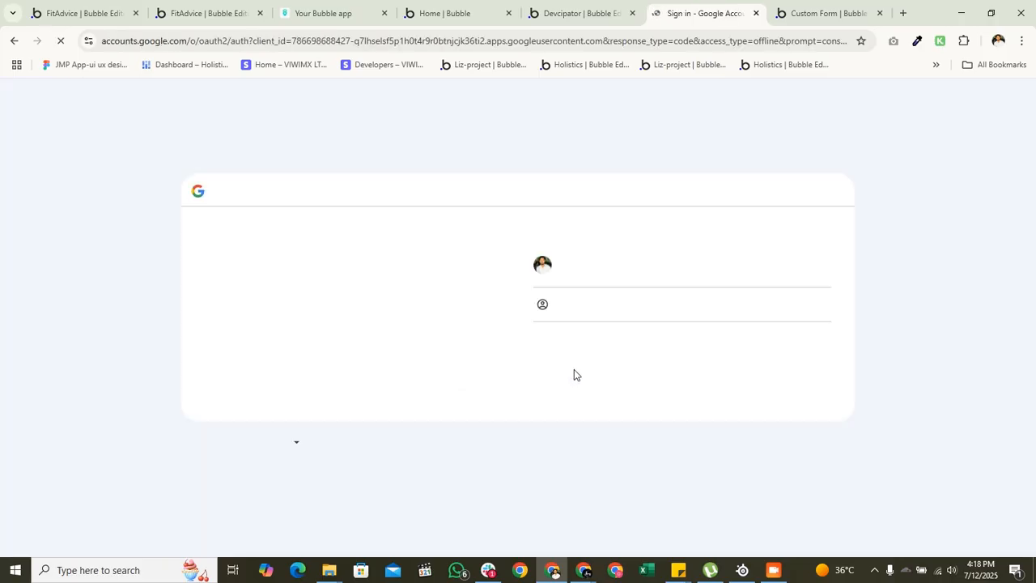
click(585, 277)
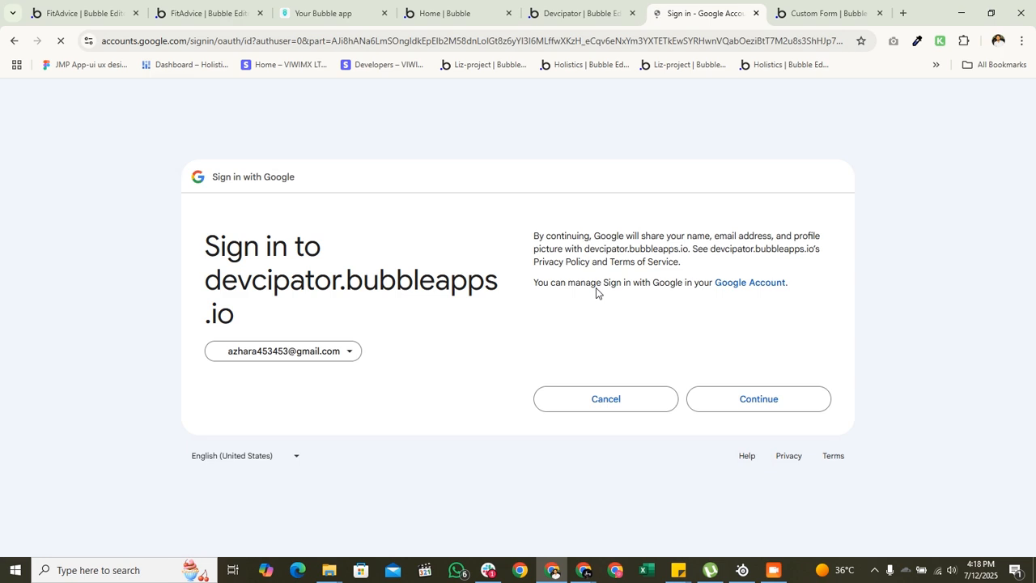
click(761, 398)
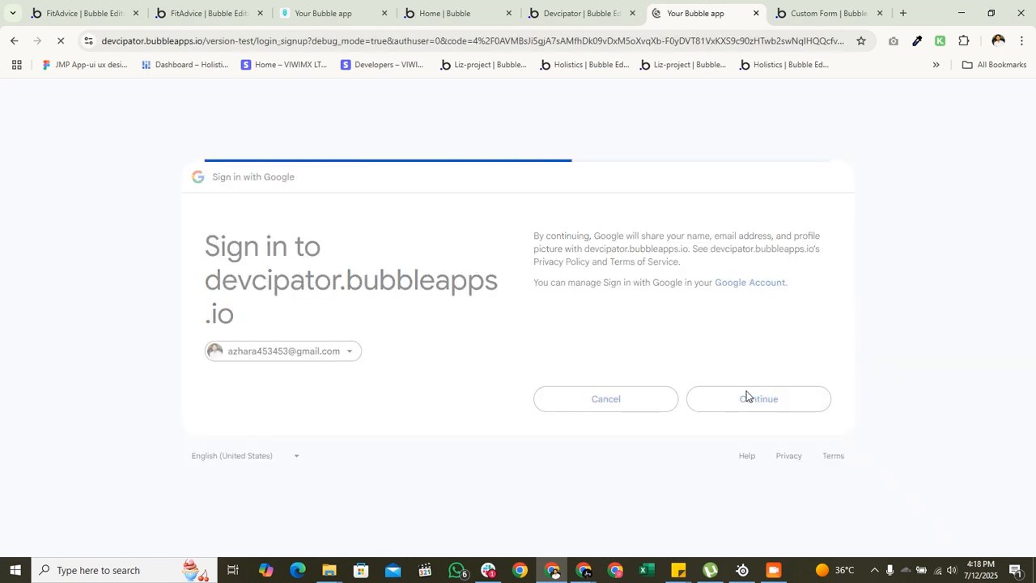
click(560, 176)
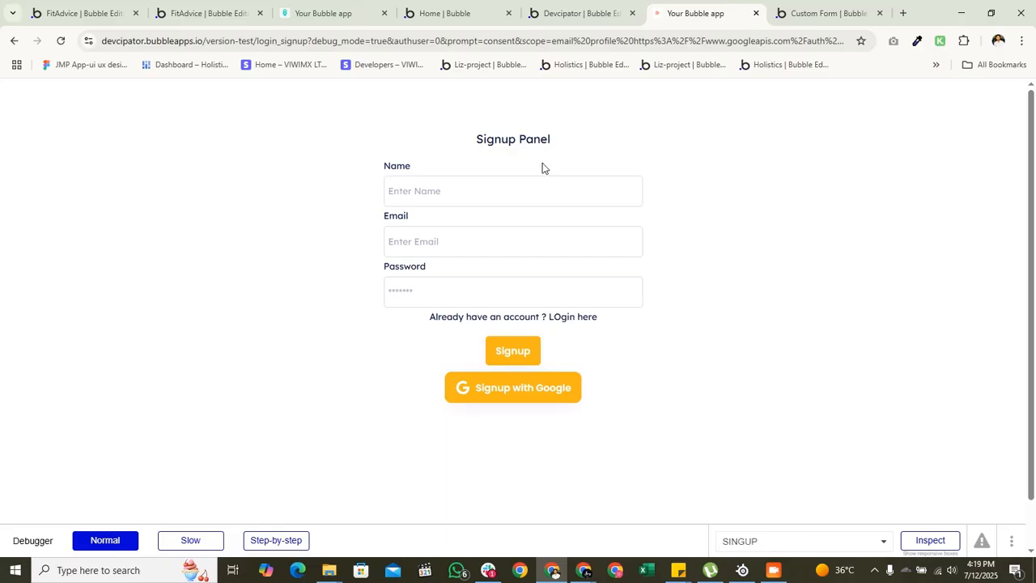
- Examine the All Users app data in the Devcipator editor for the newest entry's email and creation date
click(575, 6)
click(11, 178)
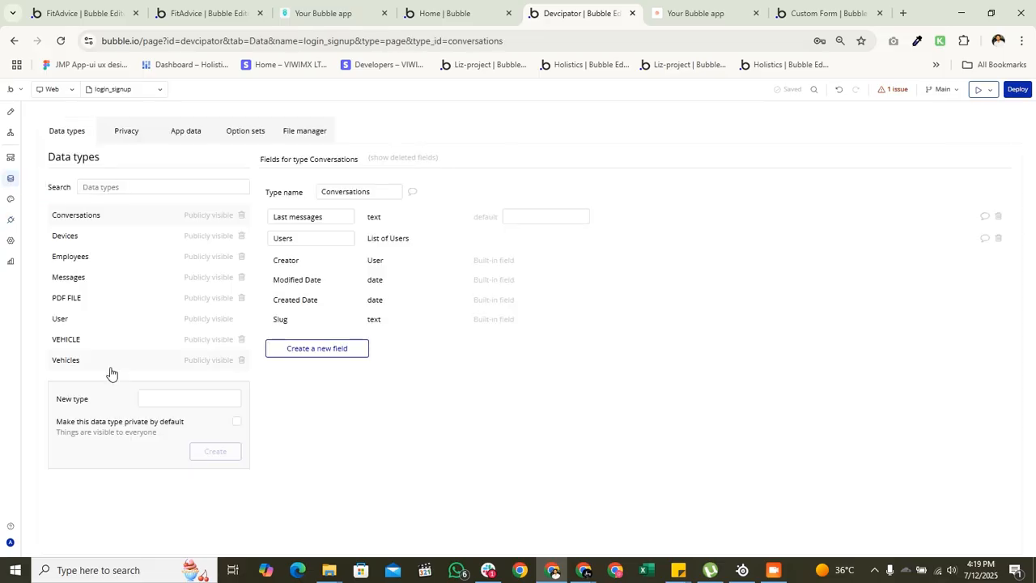
click(115, 318)
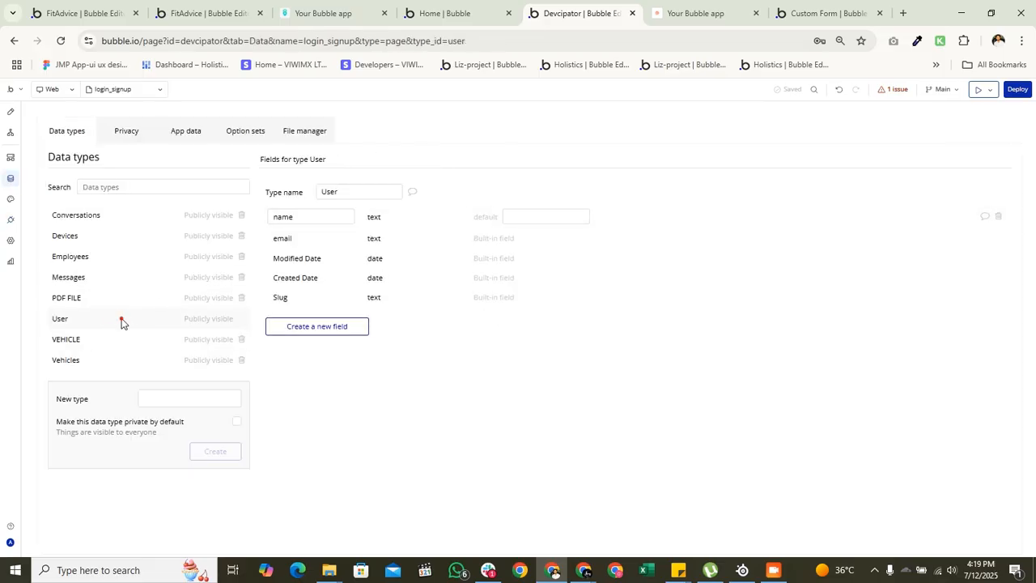
click(206, 132)
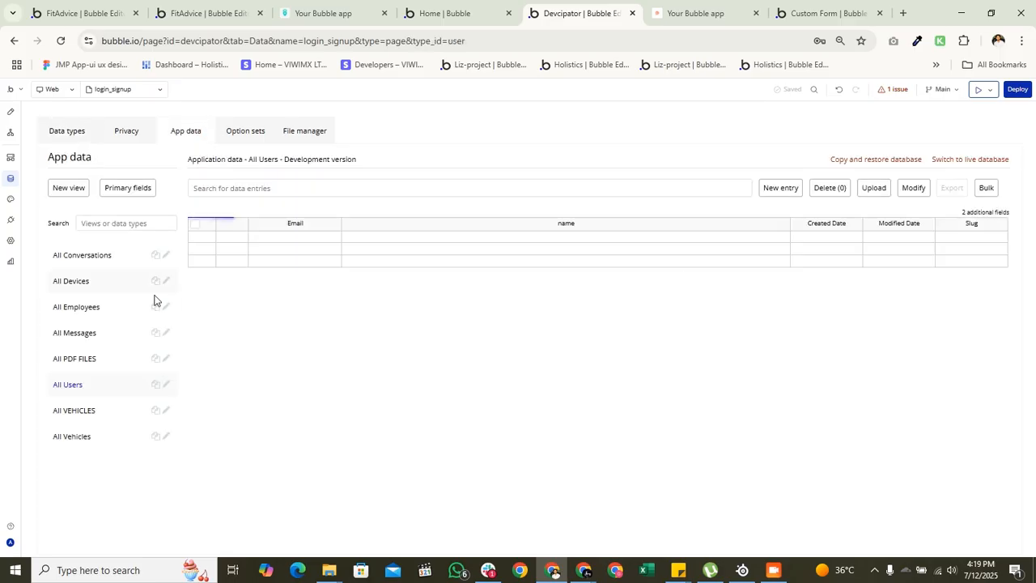
click(270, 237)
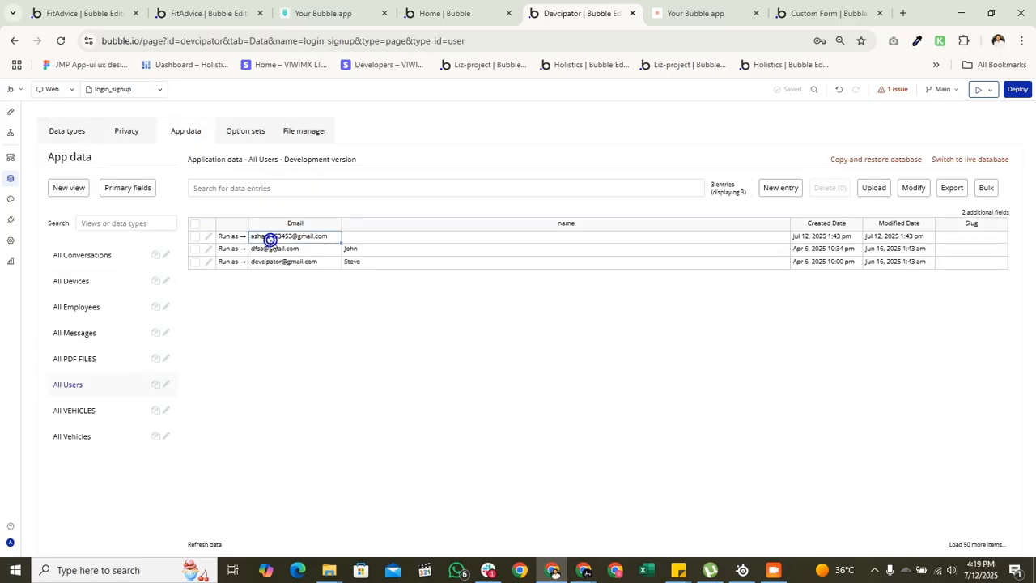
click(844, 239)
- Add a text element between the Login and Login with Google buttons on the login_signup page
click(10, 133)
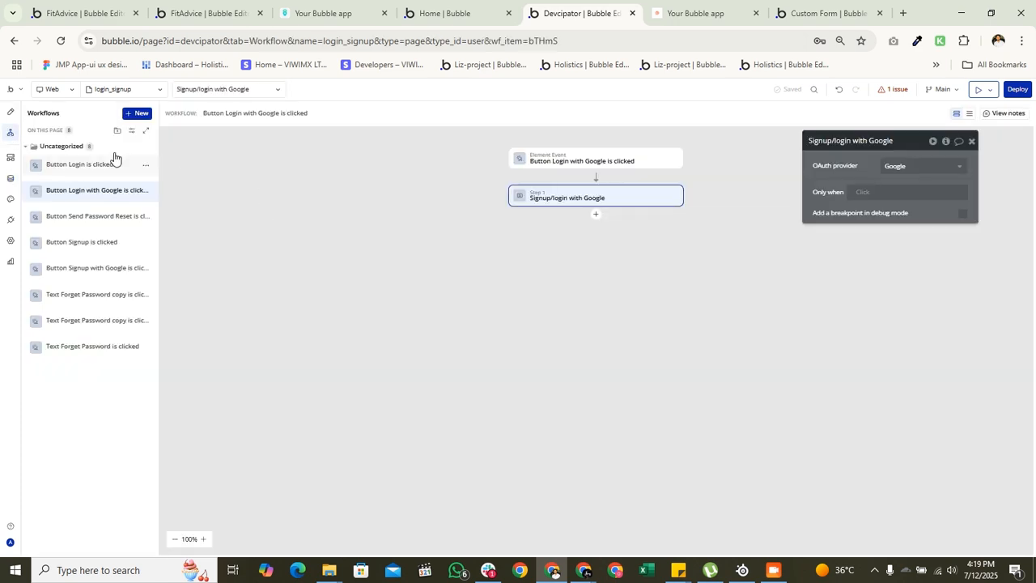
click(9, 110)
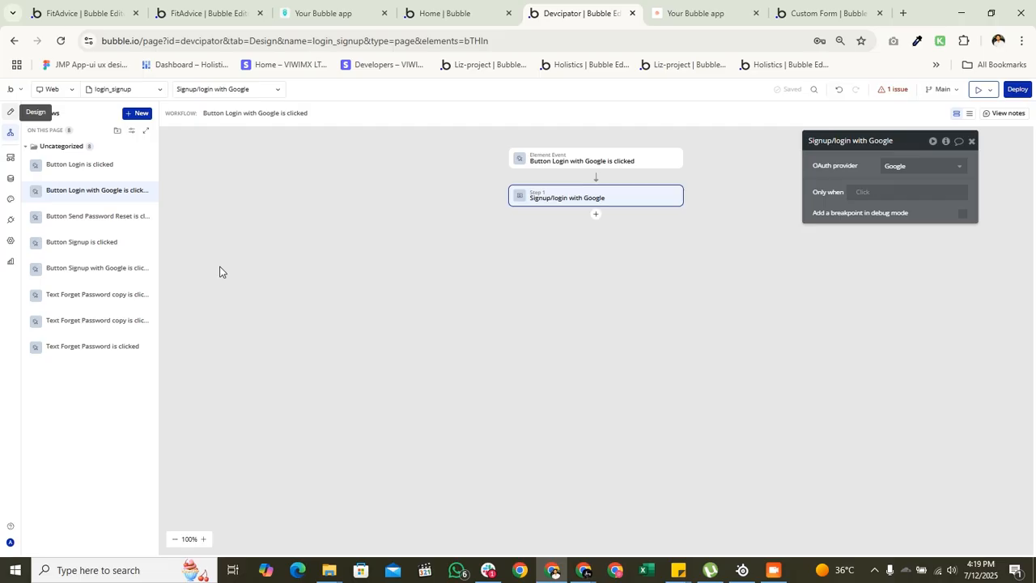
click(53, 351)
click(55, 348)
click(60, 363)
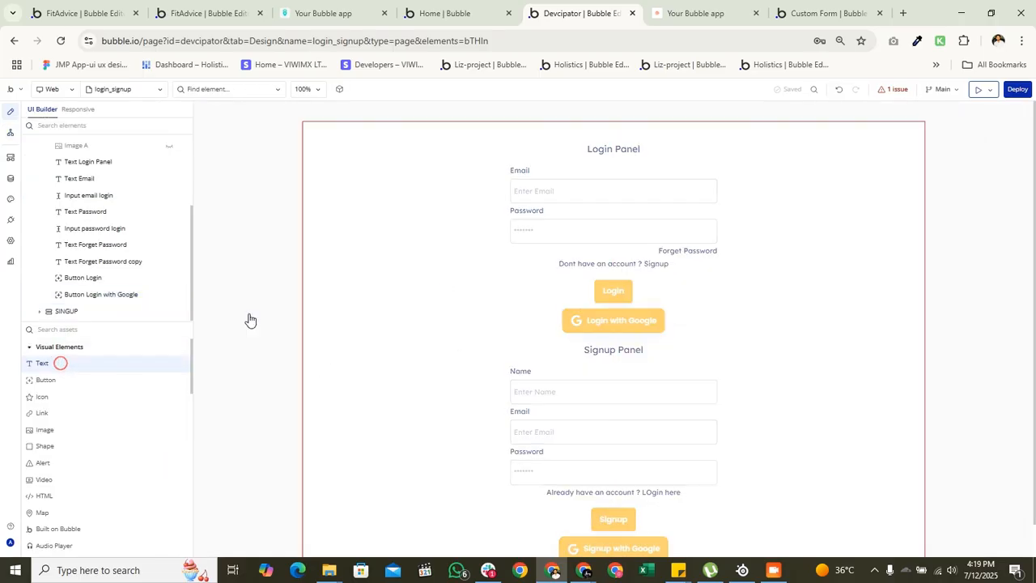
click(528, 301)
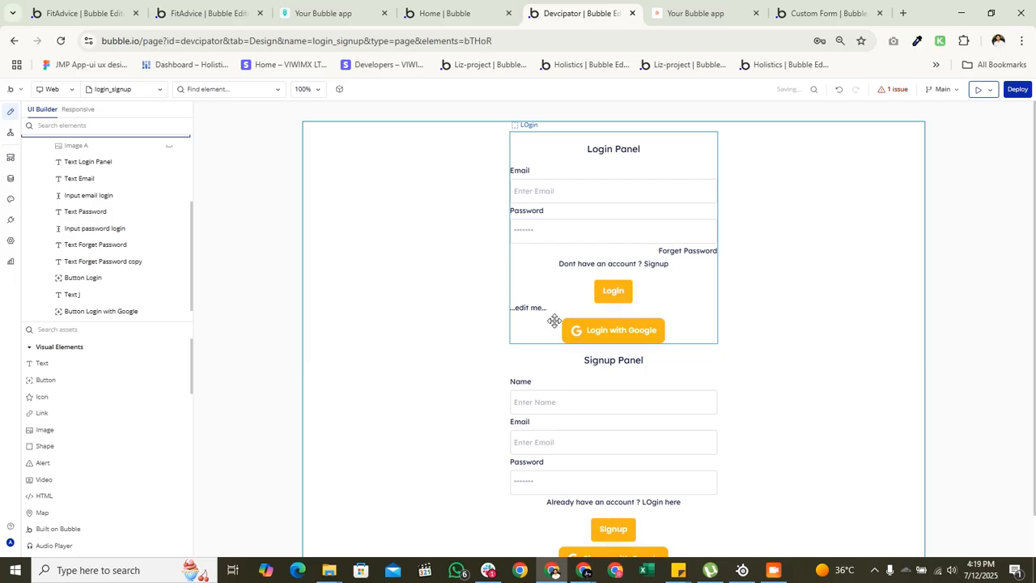
click(894, 200)
click(982, 192)
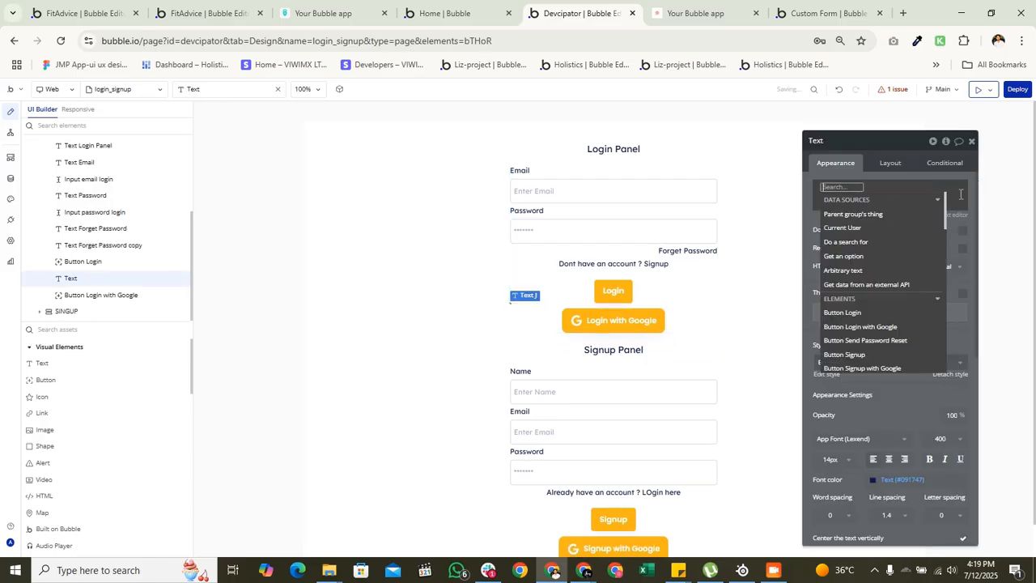
click(877, 226)
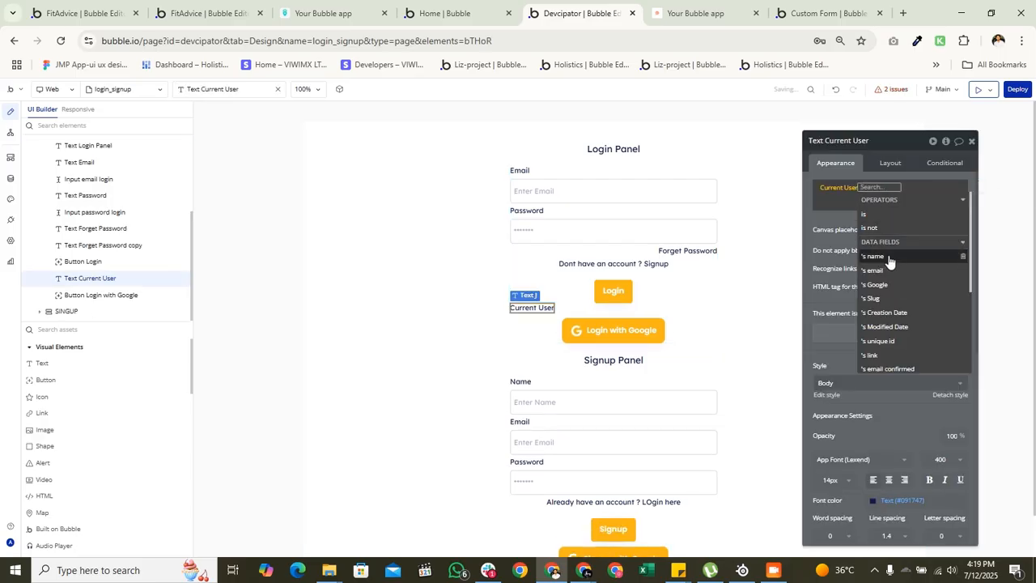
click(873, 271)
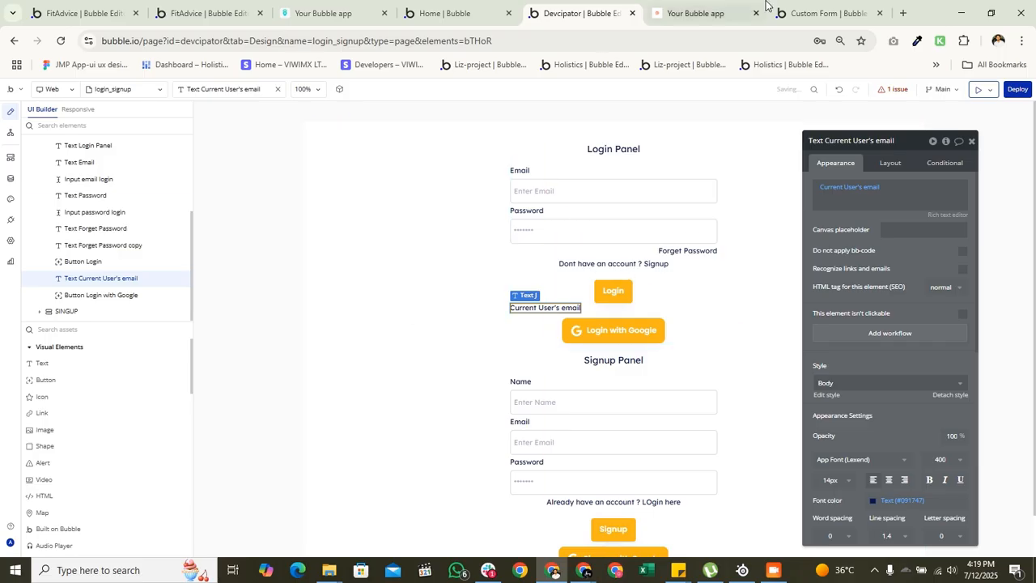
click(694, 13)
click(645, 106)
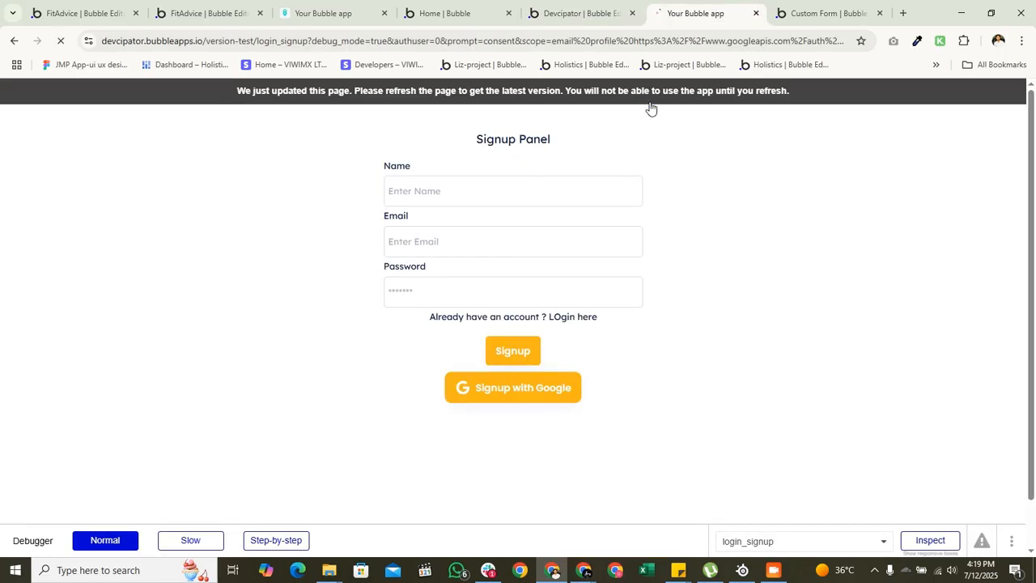
click(579, 13)
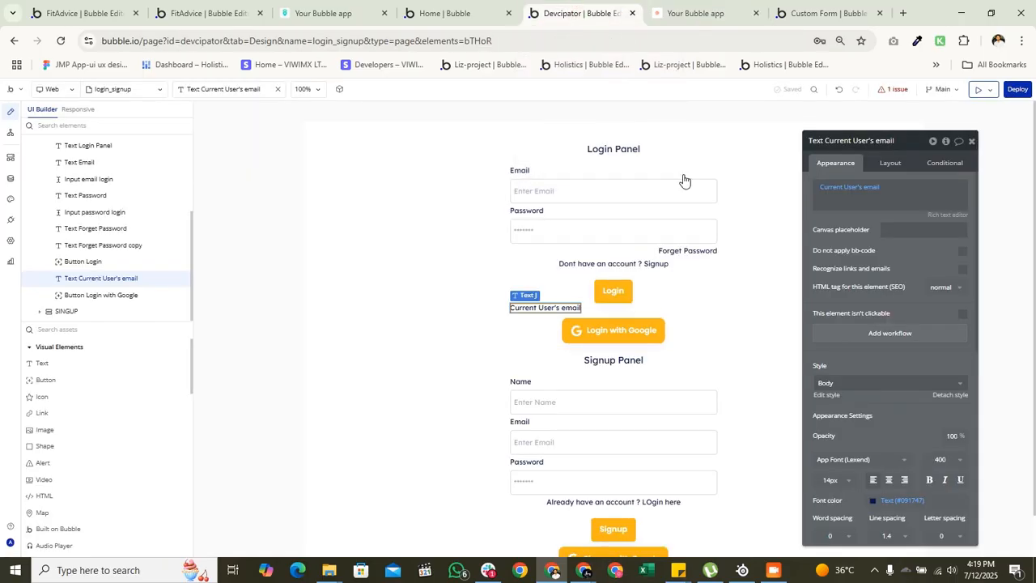
right_click(575, 308)
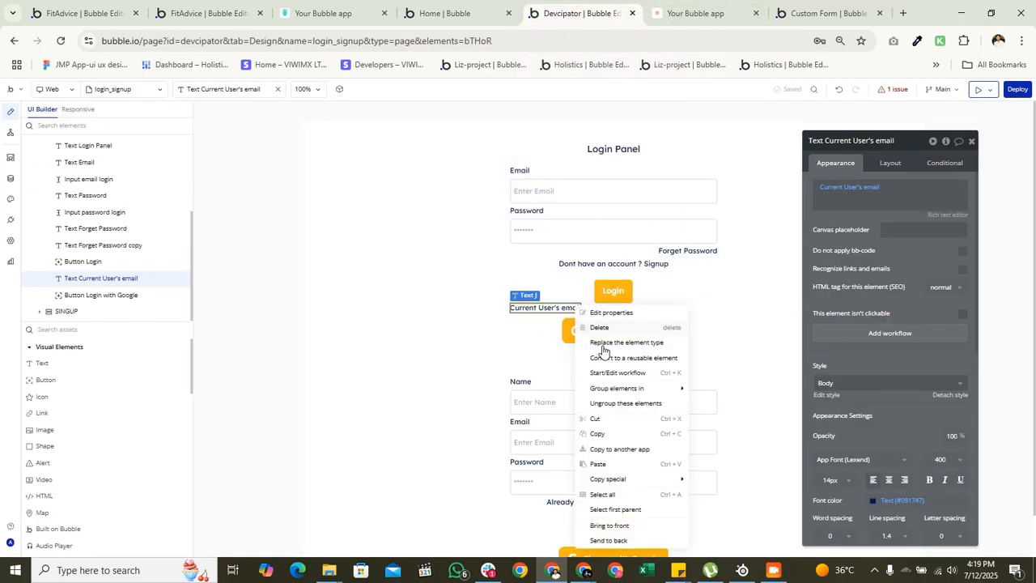
click(599, 434)
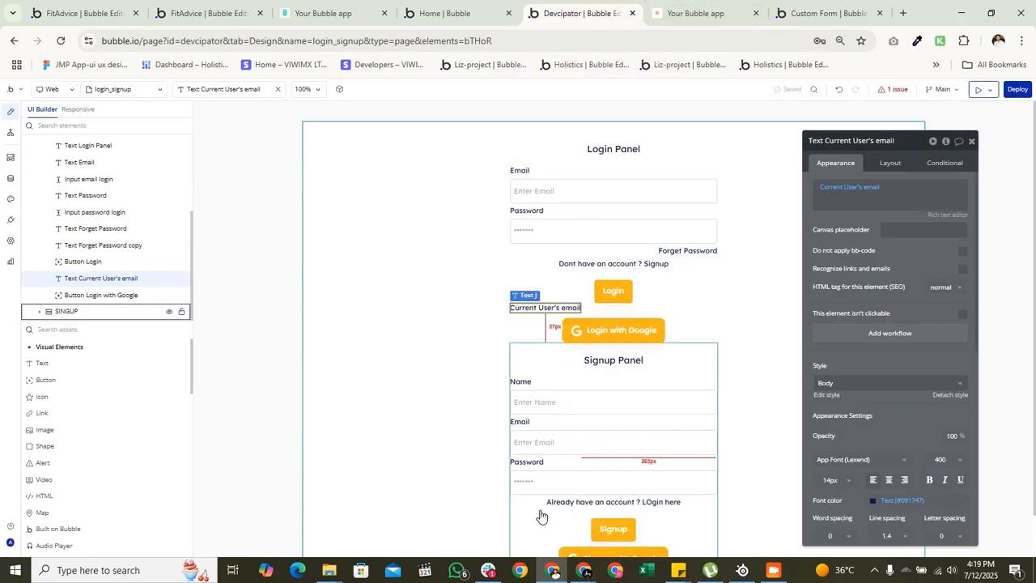
- Switch the preview to the Login Panel and check the current user's email shown above the Login with Google button
click(694, 13)
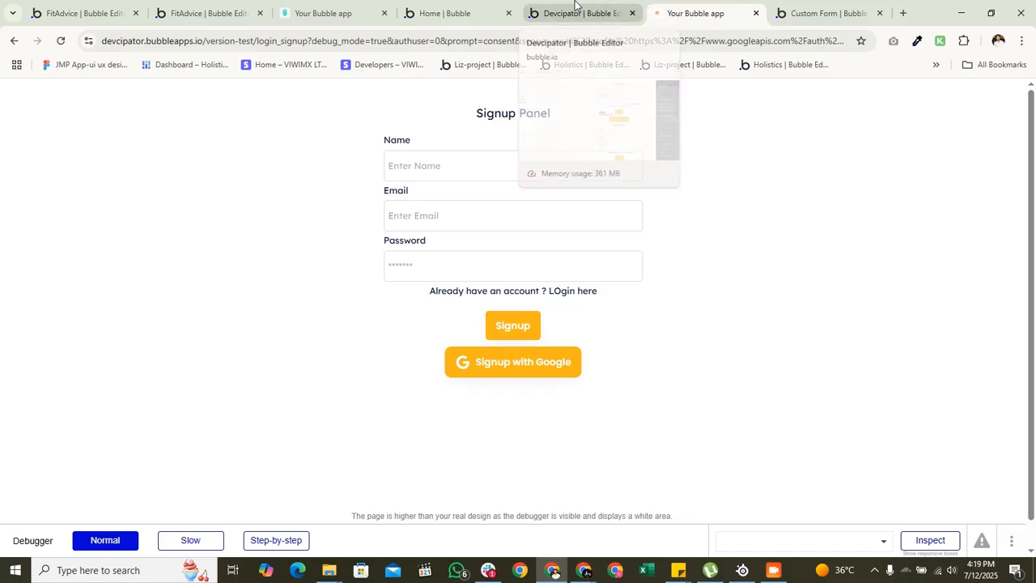
click(572, 294)
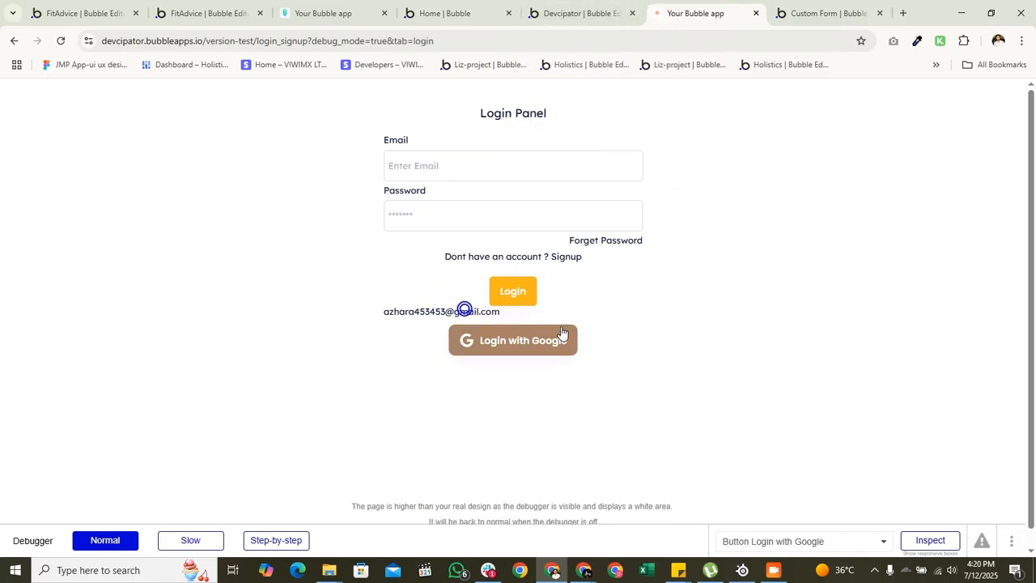
drag(470, 321, 395, 336)
click(410, 313)
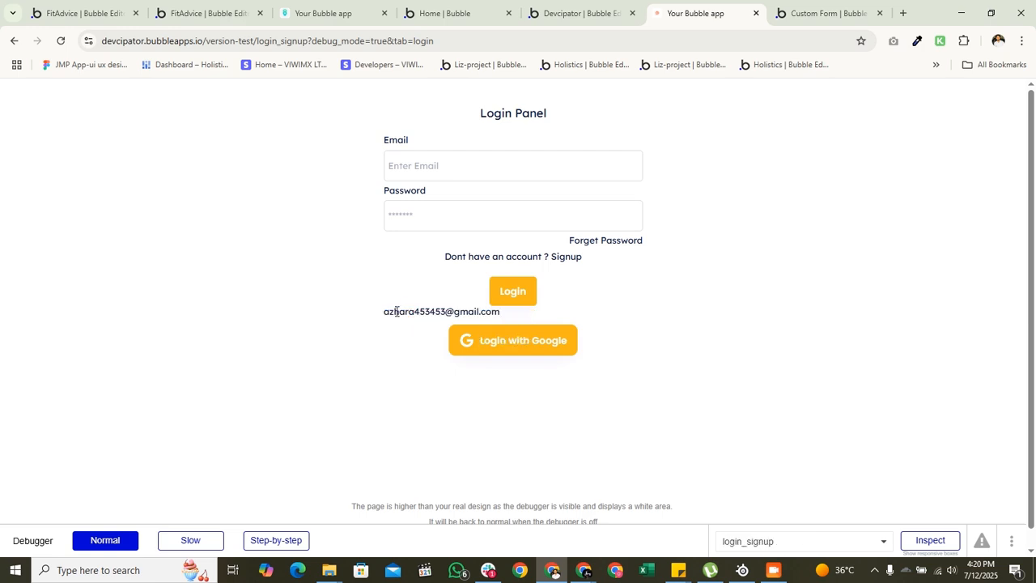
triple_click(390, 311)
click(496, 315)
triple_click(494, 314)
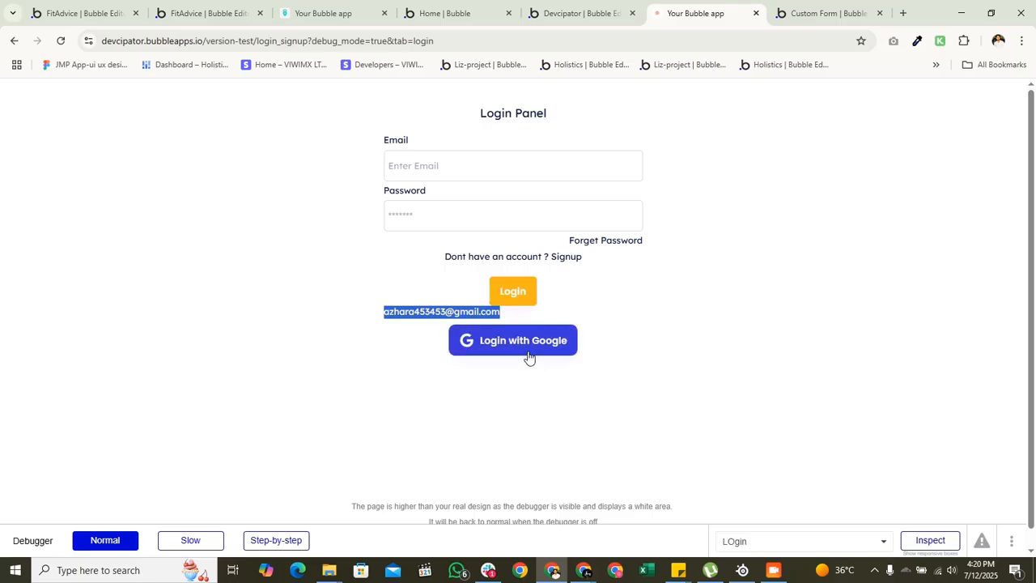
- Open the Signup with Google button's workflow in the editor and inspect its Signup/login with Google action
click(560, 11)
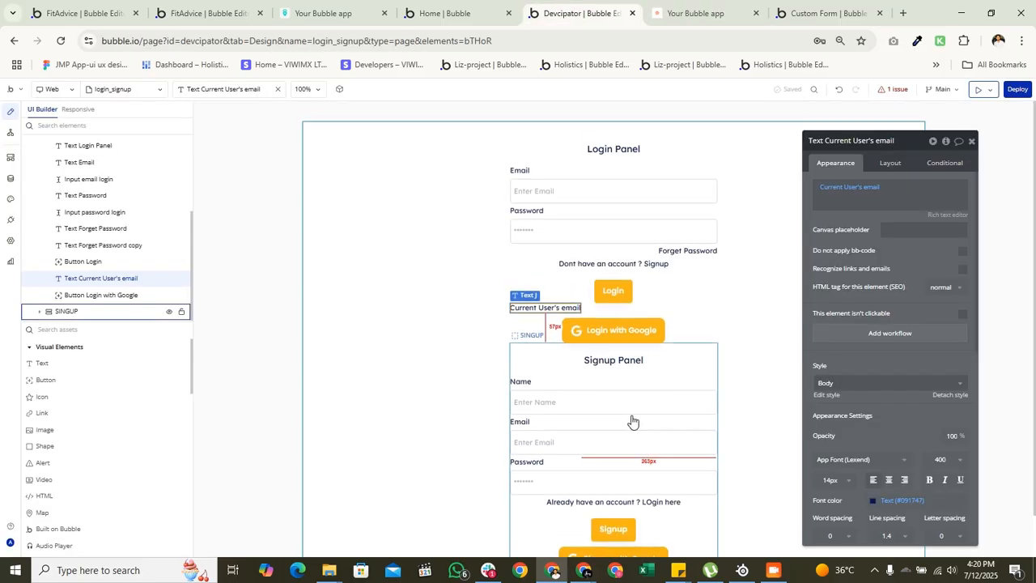
scroll(689, 446, down, 1)
click(639, 514)
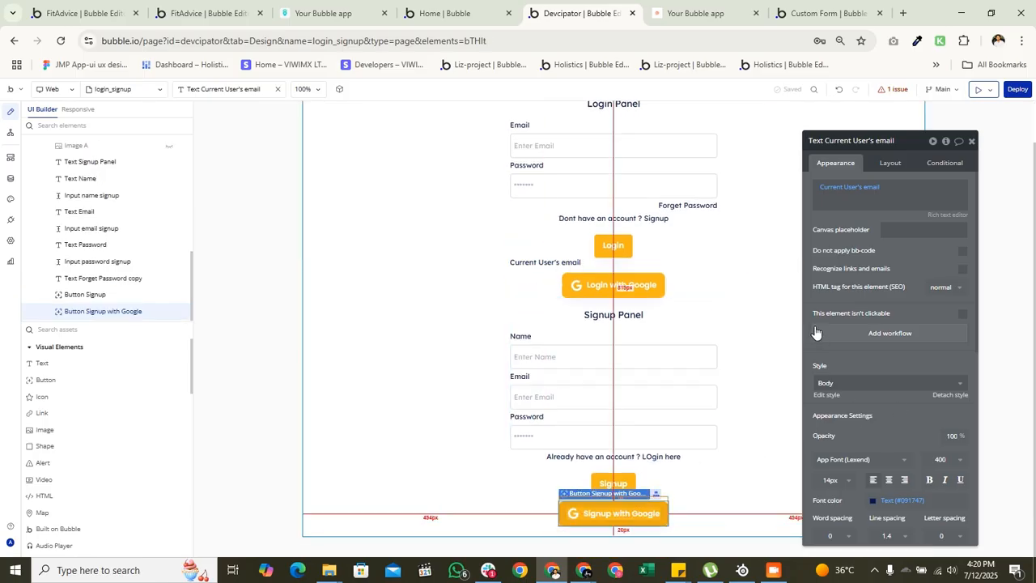
click(856, 274)
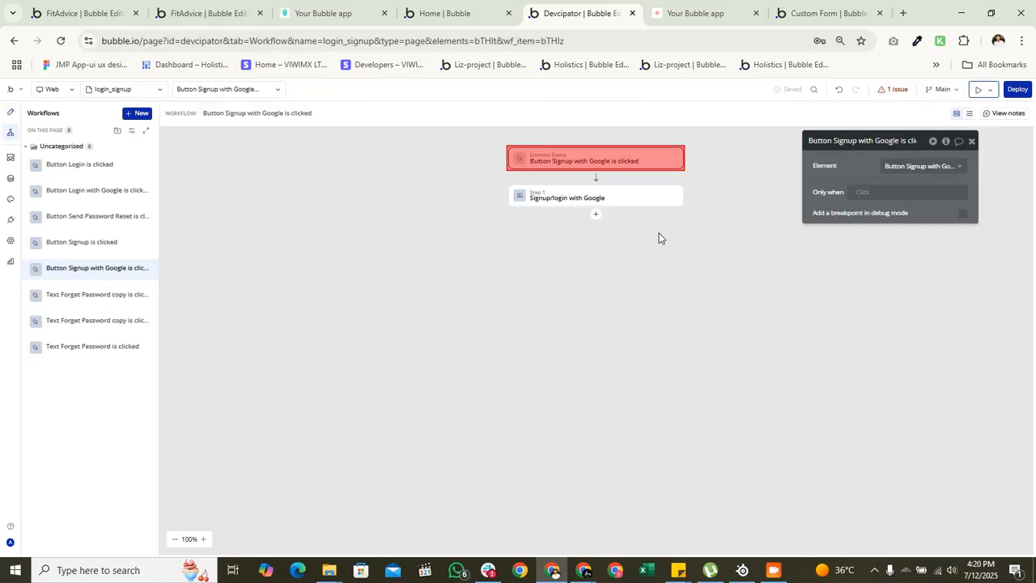
click(613, 200)
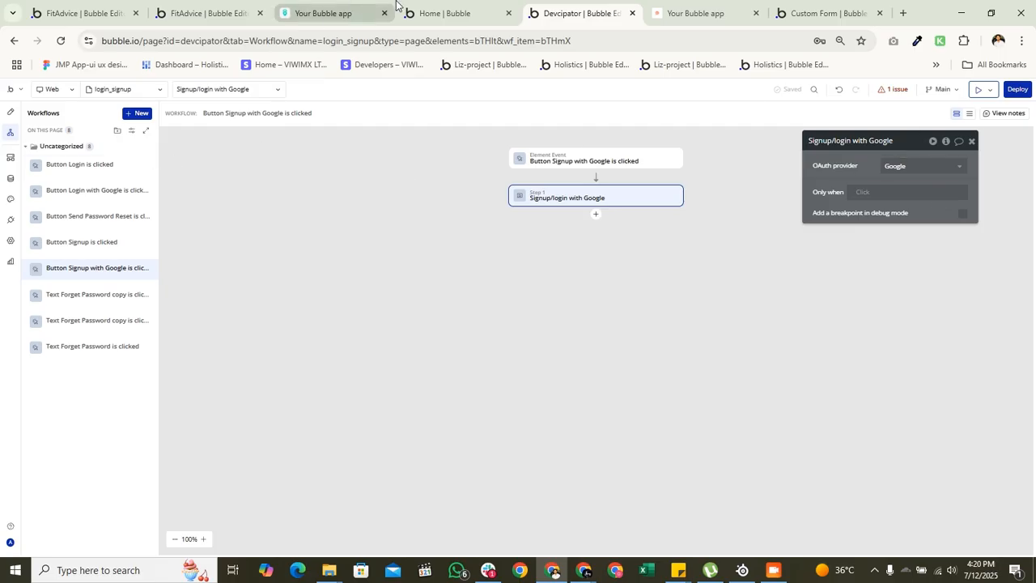
- Open the Login with Google button's workflow and inspect the OAuth provider of its Signup/login with Google action
click(10, 113)
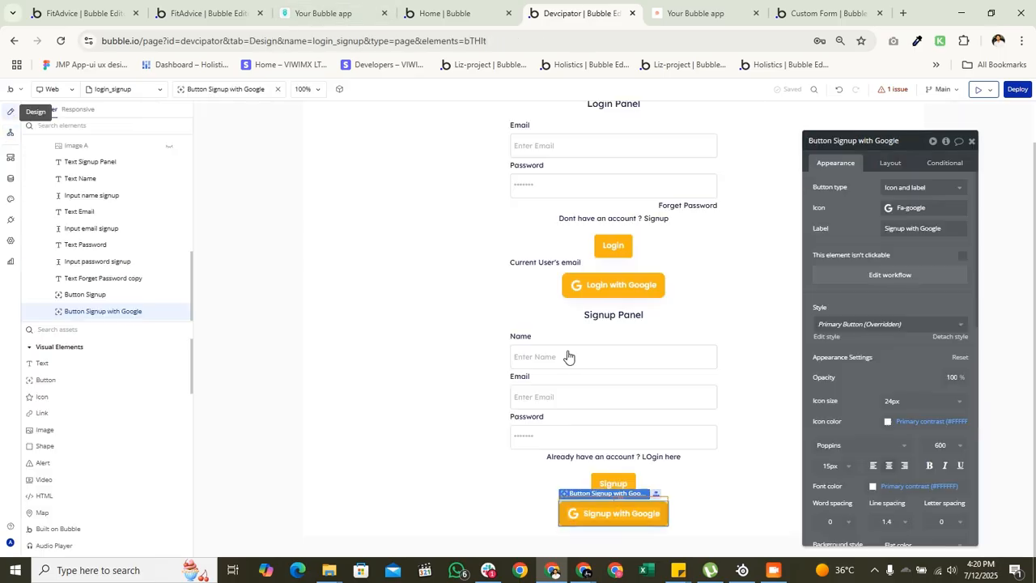
click(601, 276)
click(901, 277)
click(590, 203)
click(918, 167)
click(856, 170)
click(682, 4)
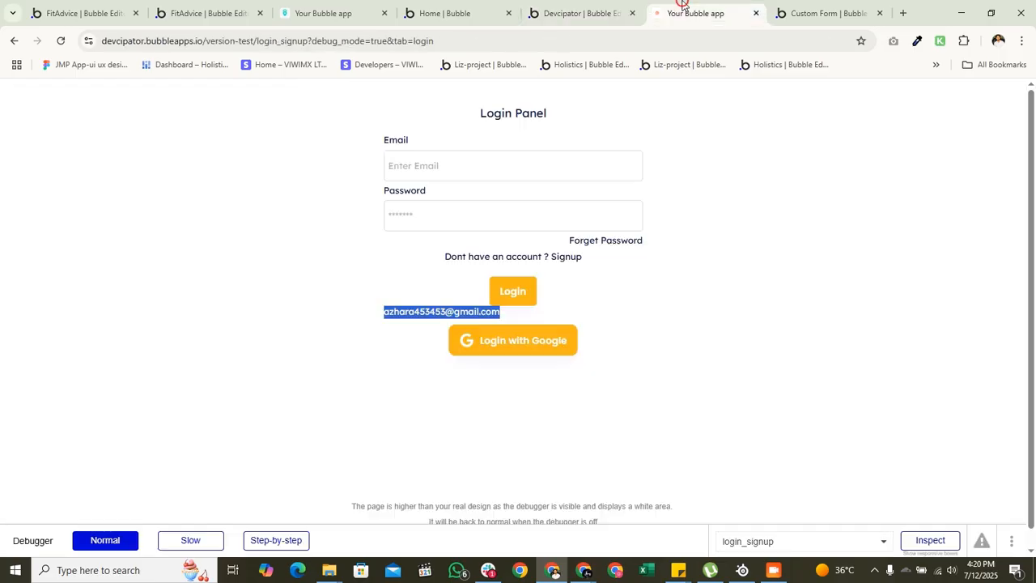
click(581, 10)
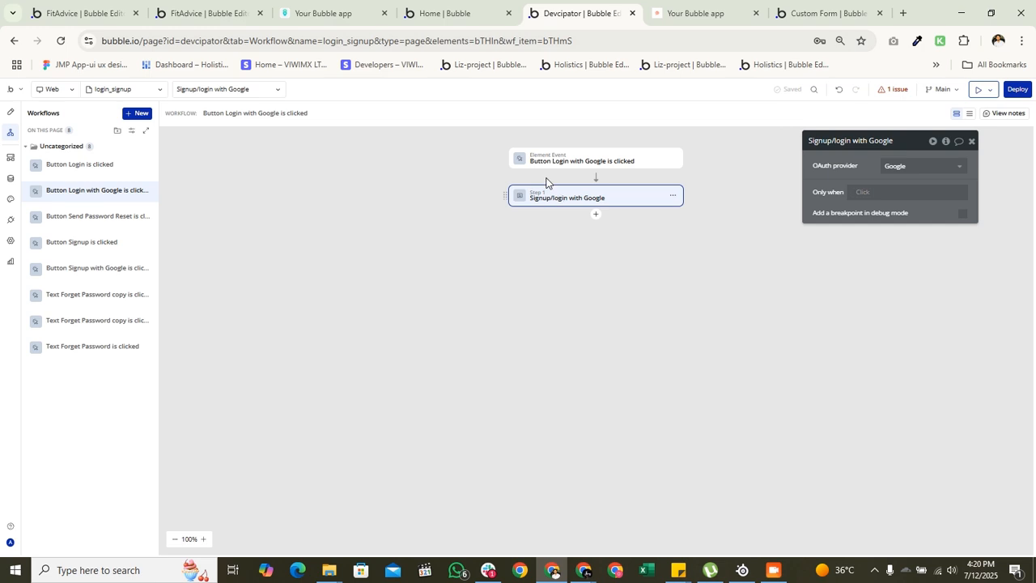
click(685, 9)
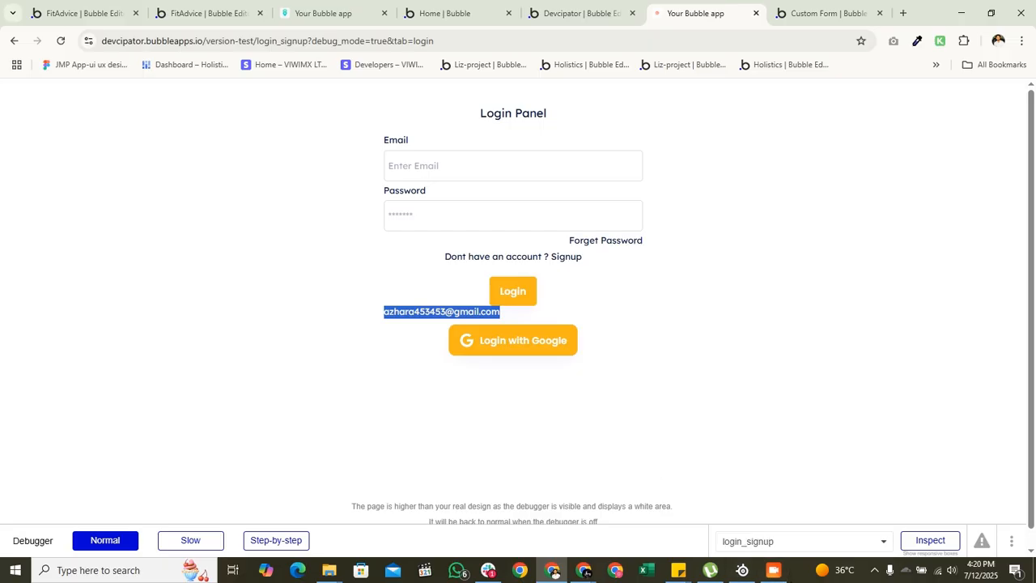
click(775, 571)
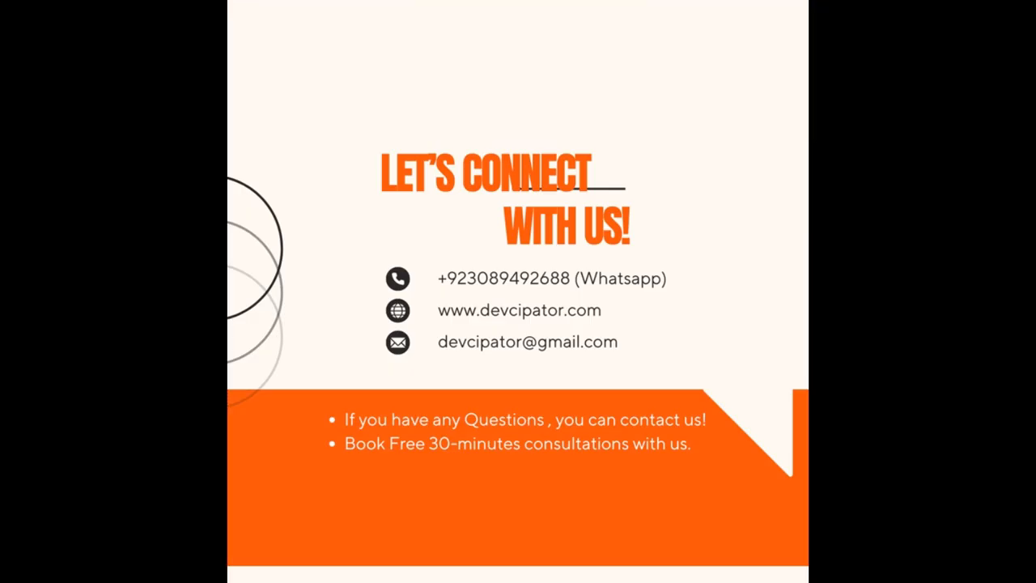